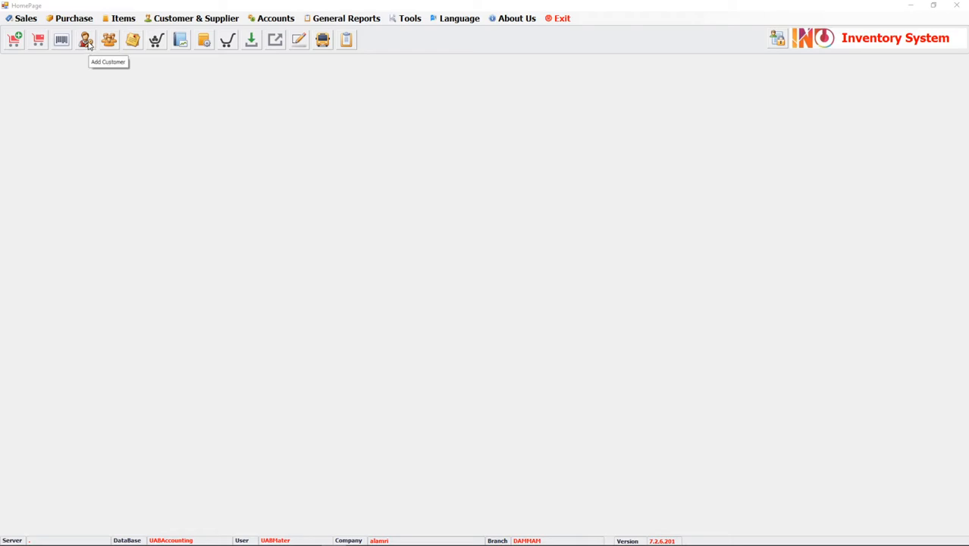
Open the customer and supplier entry form and set the record type to Customer
left_click(196, 21)
left_click(196, 21)
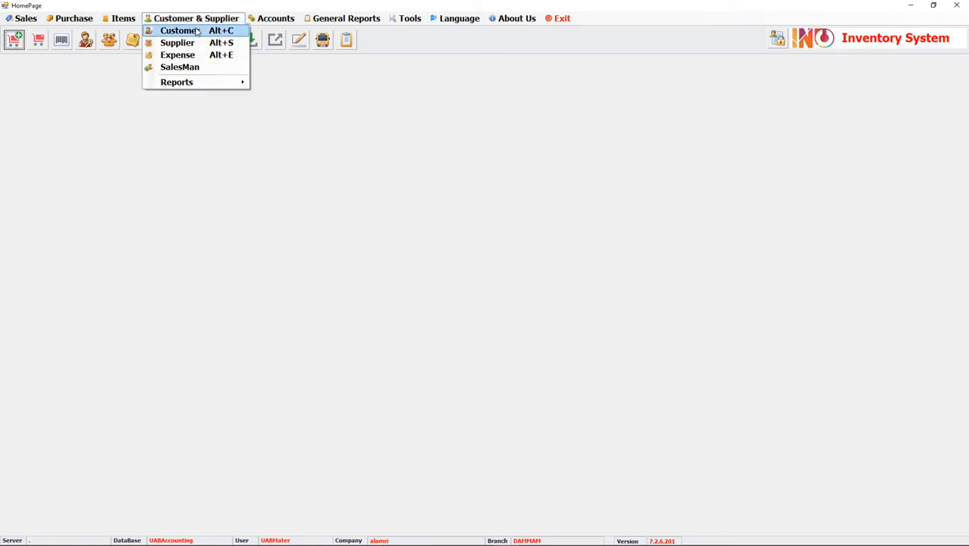
left_click(194, 32)
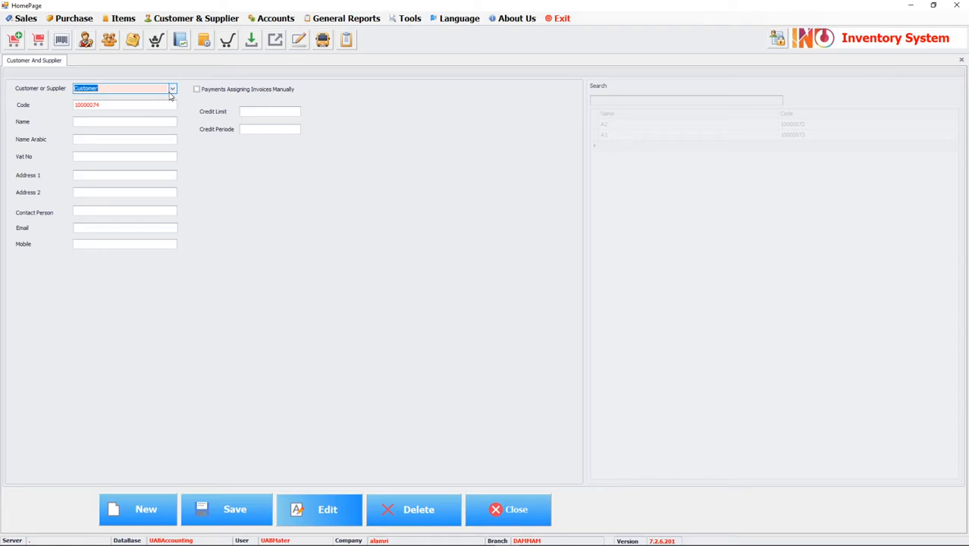
left_click(172, 90)
left_click(156, 111)
left_click(172, 89)
left_click(155, 104)
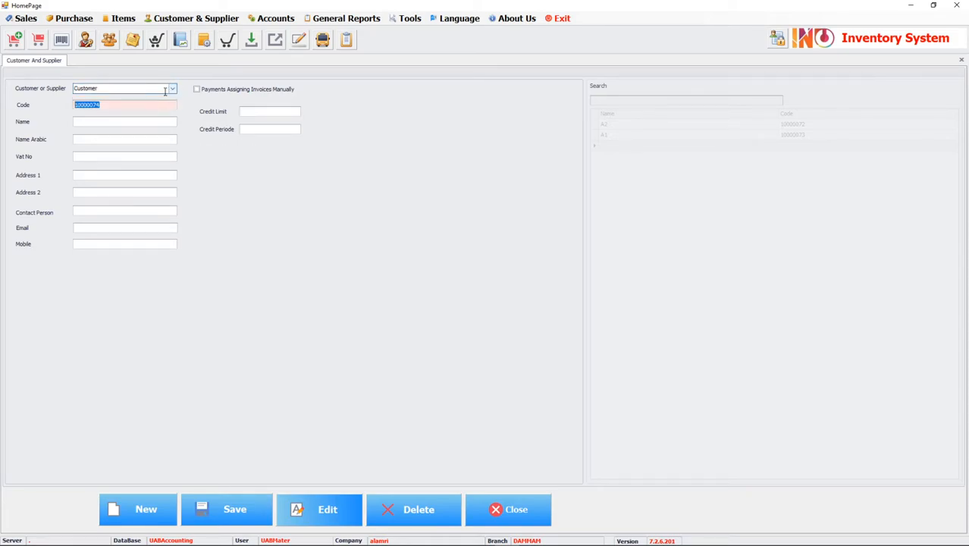
Enter company1 as the customer's name and fill in the VAT number, first address line and mobile number
left_click(109, 108)
left_click(101, 121)
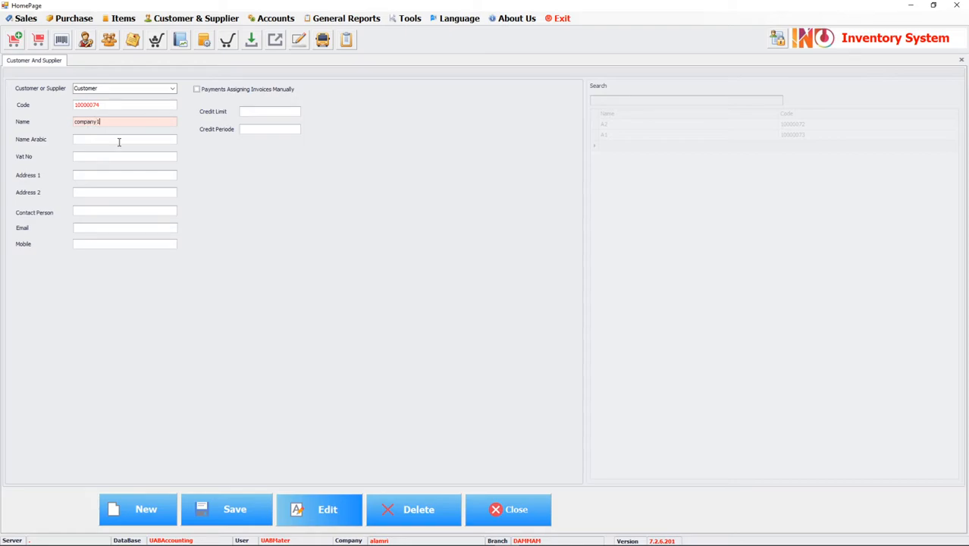
left_click(108, 155)
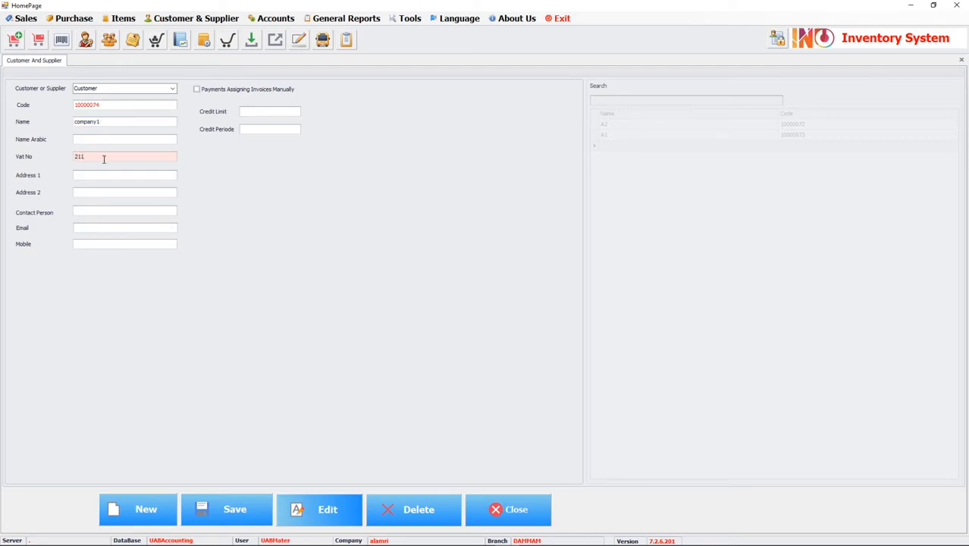
left_click(105, 176)
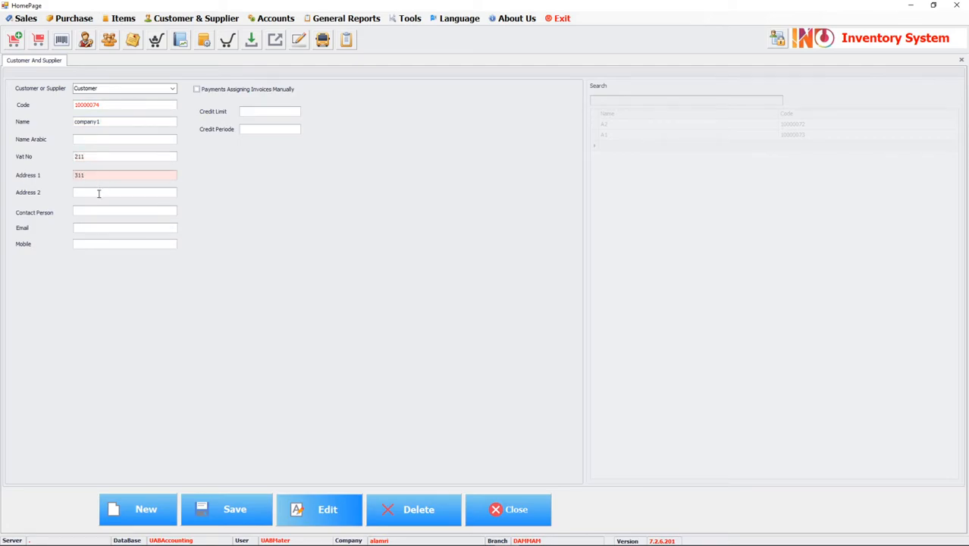
left_click(105, 243)
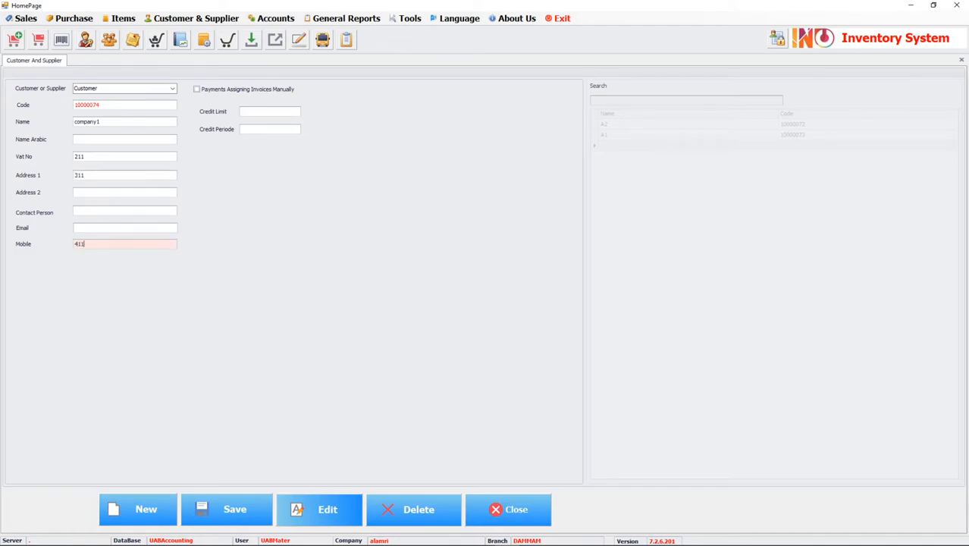
Enable manual assignment of payments to invoices for company1, leave the credit limit and credit period empty, and save the customer
left_click(200, 94)
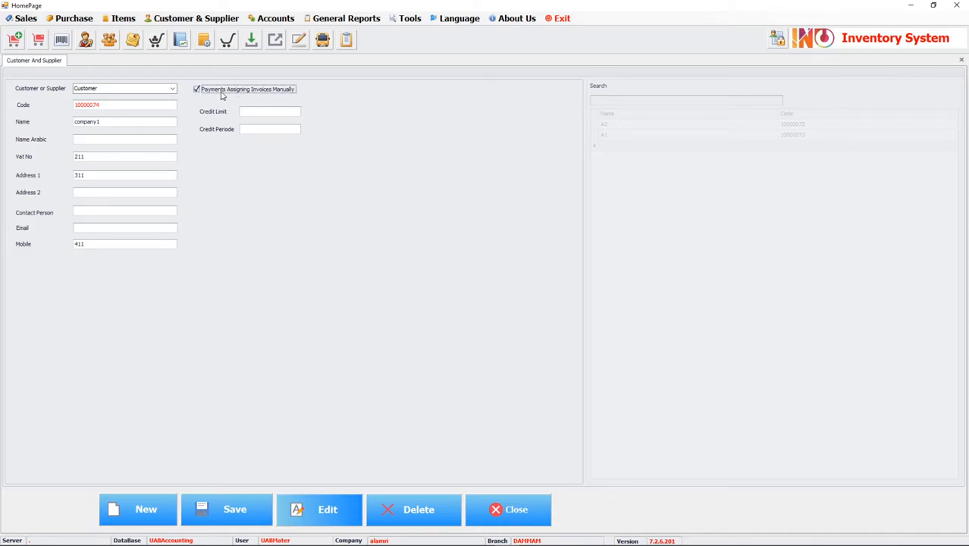
left_click(253, 114)
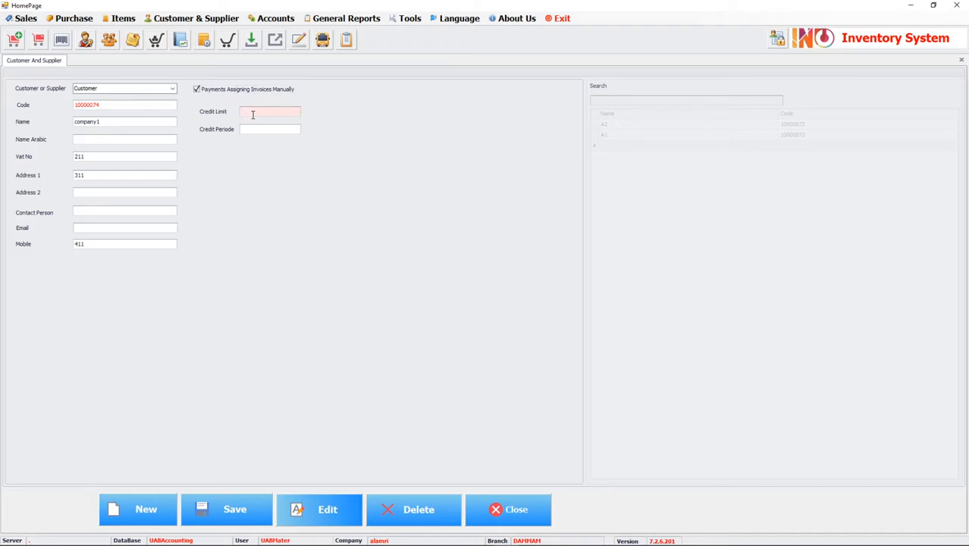
left_click(272, 131)
left_click(225, 511)
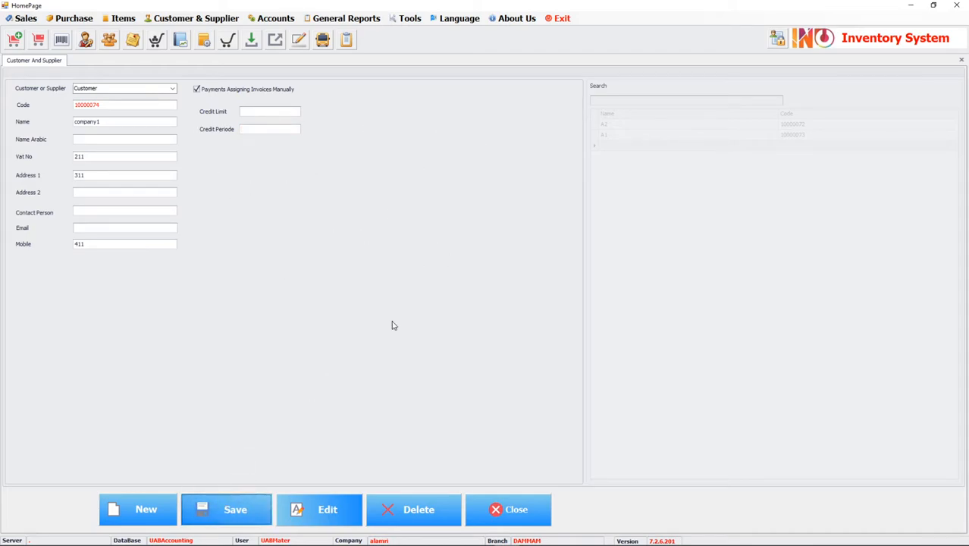
Add a second customer named company2 without manual payment assignment and save it
left_click(138, 124)
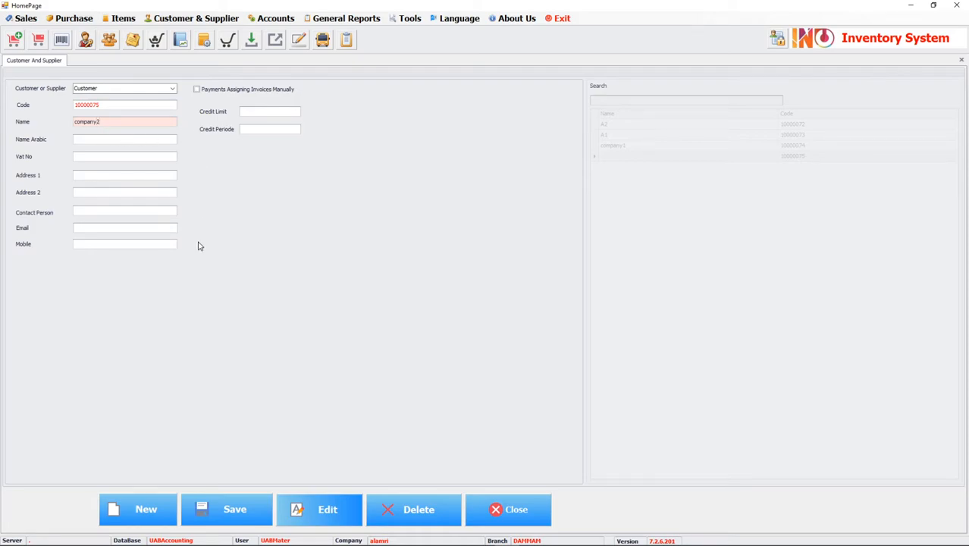
left_click(247, 496)
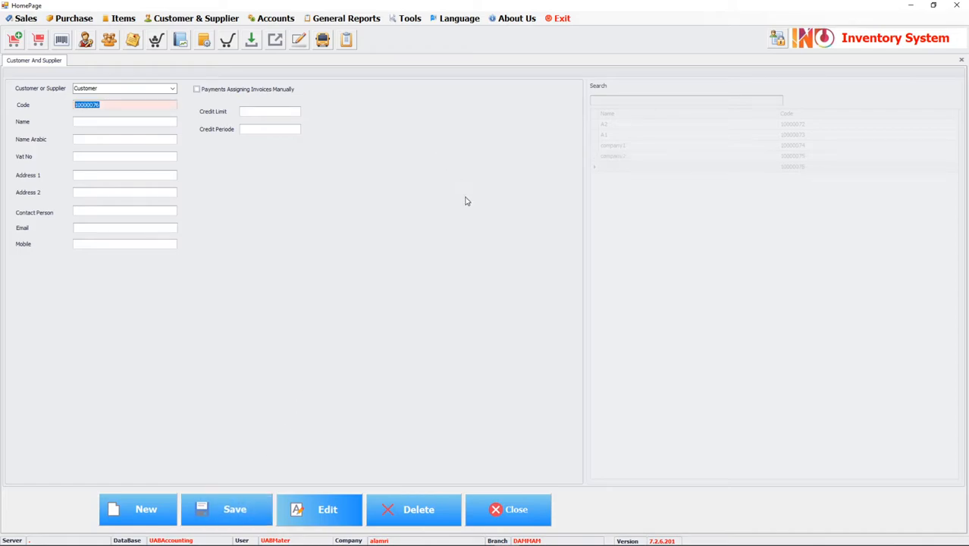
Load the saved company1 and company2 records for editing and compare their manual payment assignment setting
left_click(353, 499)
left_click(695, 149)
left_click(696, 156)
left_click(696, 145)
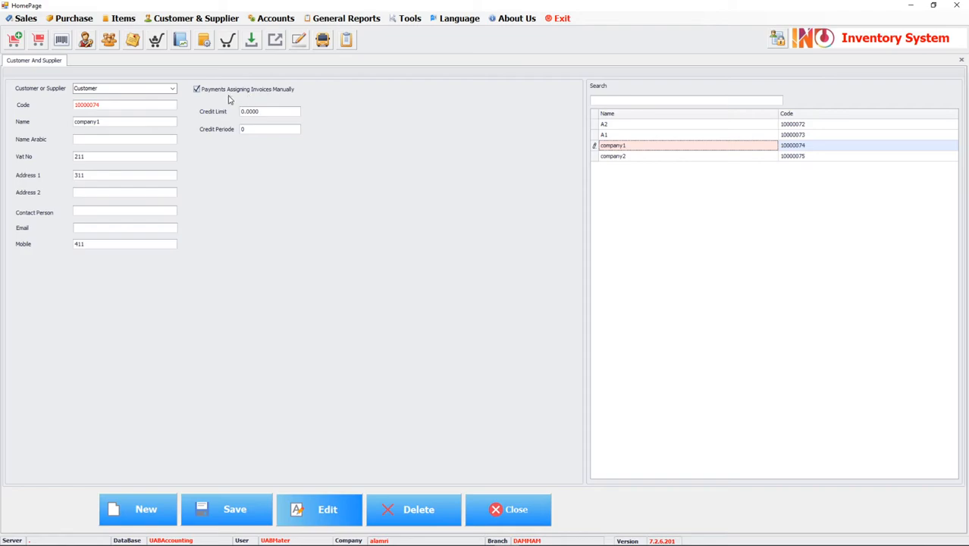
left_click(637, 157)
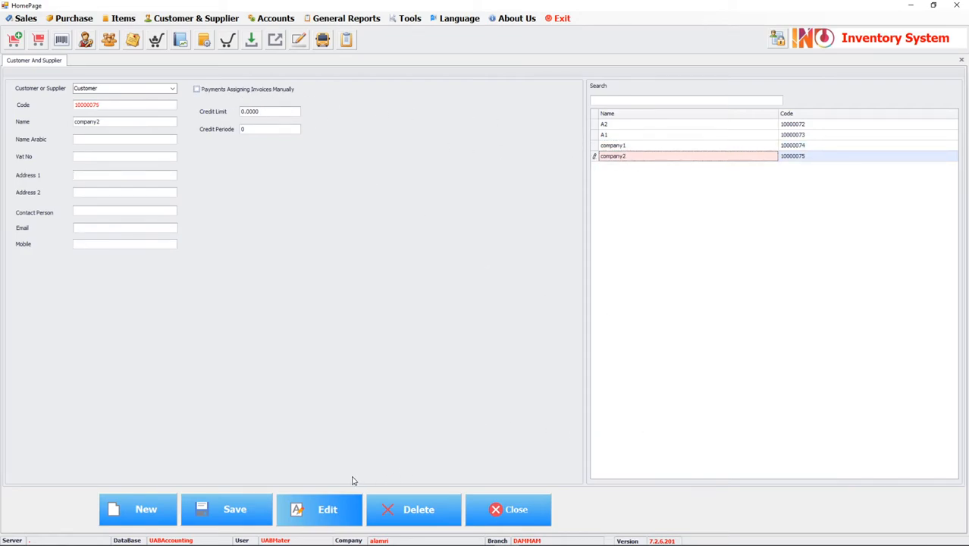
left_click(203, 502)
Open a new sales invoice, set the payment mode to Credit and choose company1 as the customer
left_click(35, 20)
left_click(33, 31)
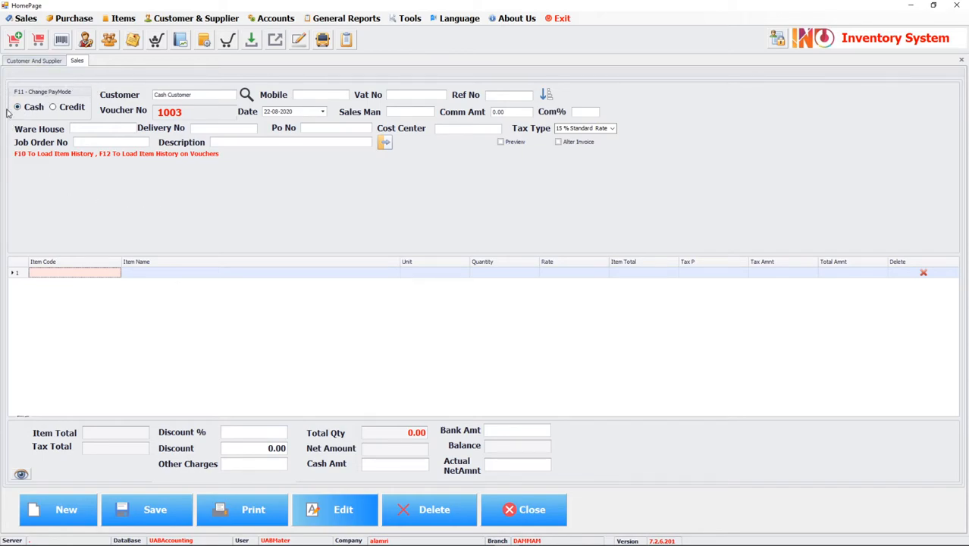
left_click(59, 109)
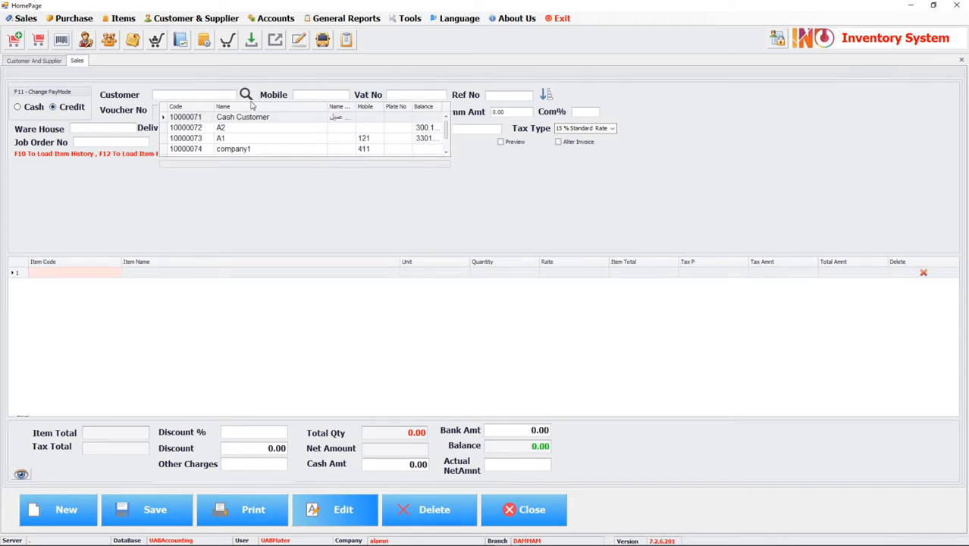
type("c")
left_click(238, 129)
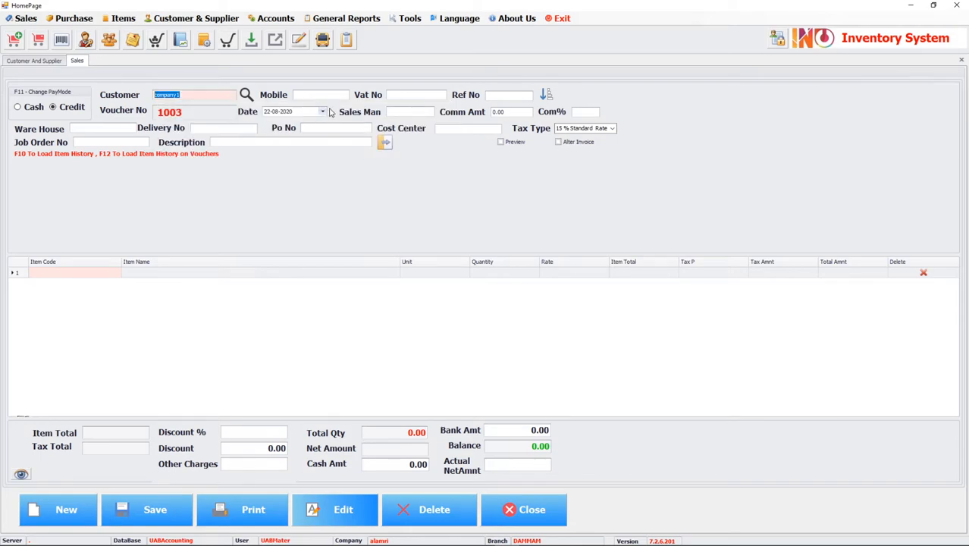
key("Tab")
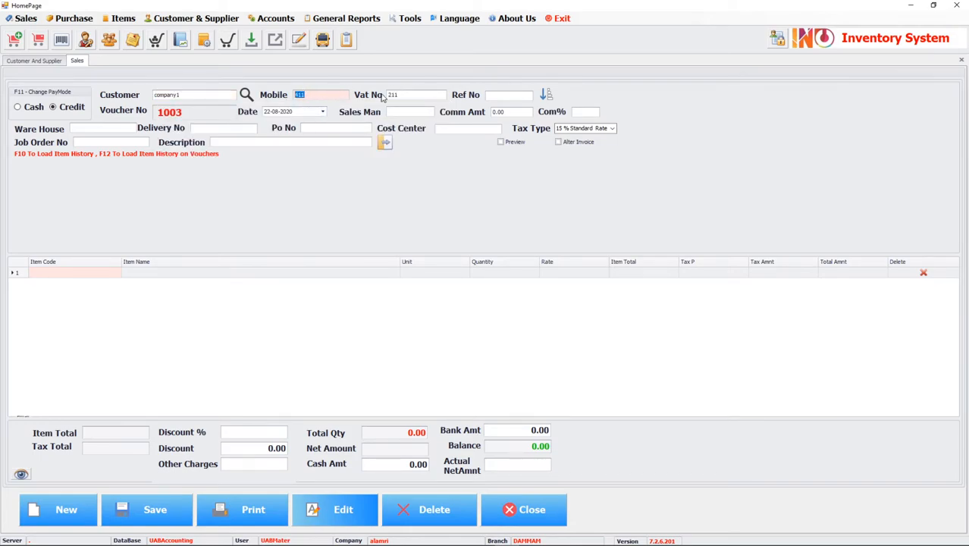
Add the item pepsi with a quantity of 100 to the invoice and save it without printing
left_click(95, 273)
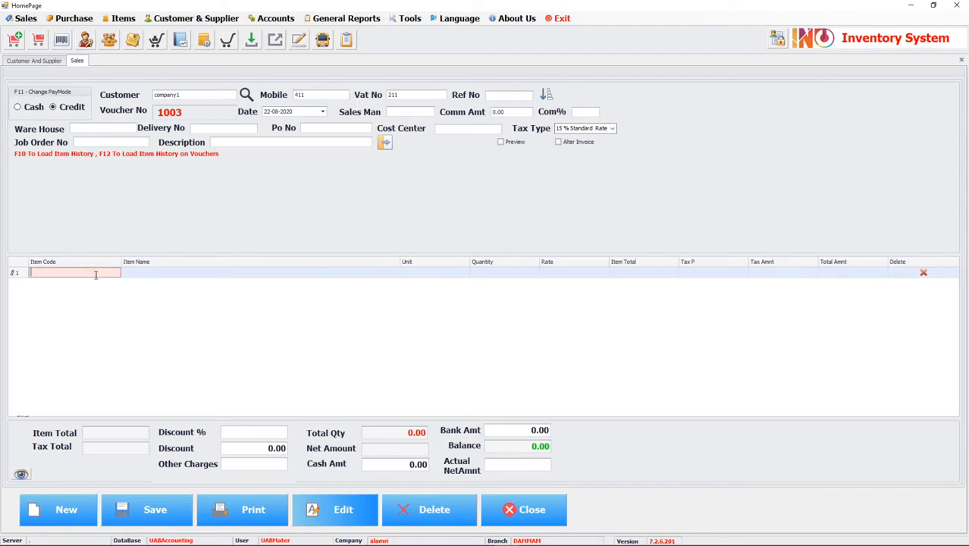
type("pep")
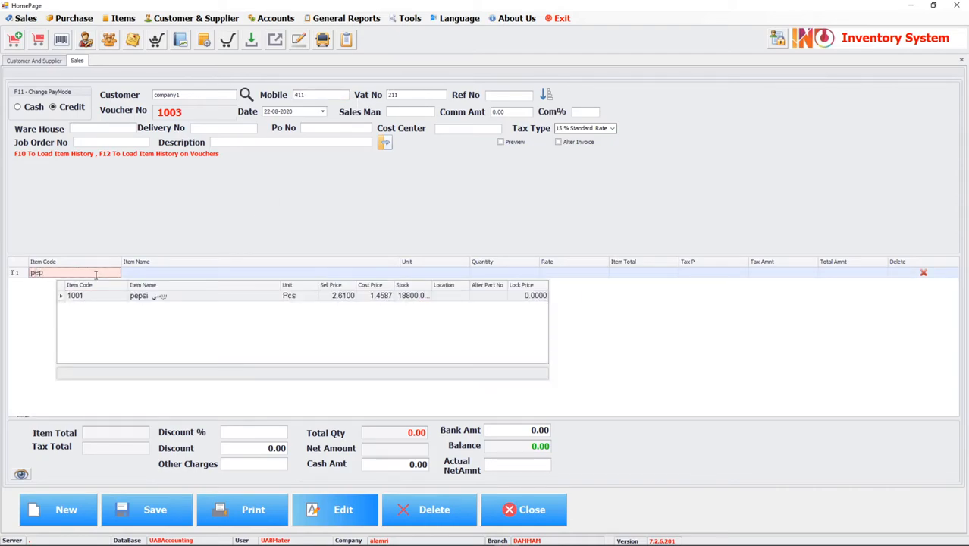
double_click(275, 297)
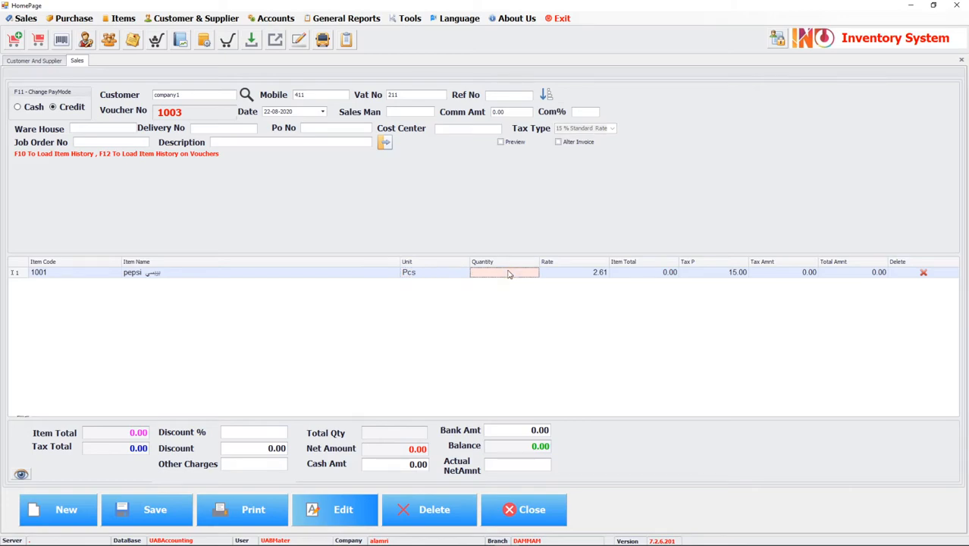
type("100")
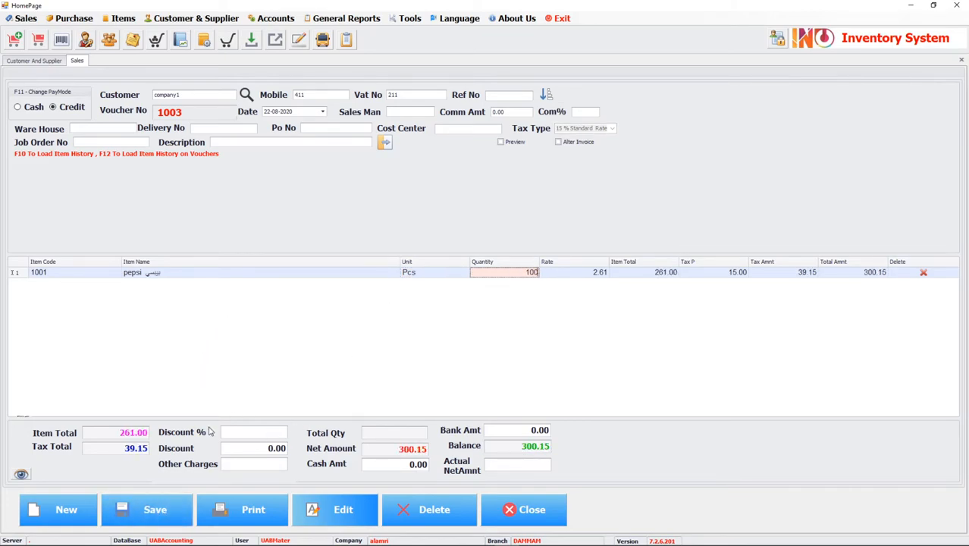
left_click(163, 498)
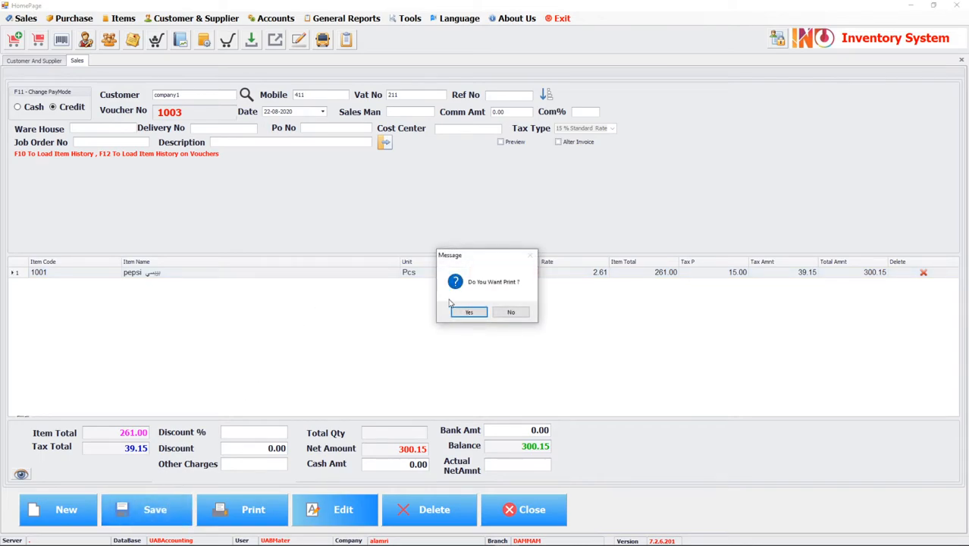
left_click(512, 311)
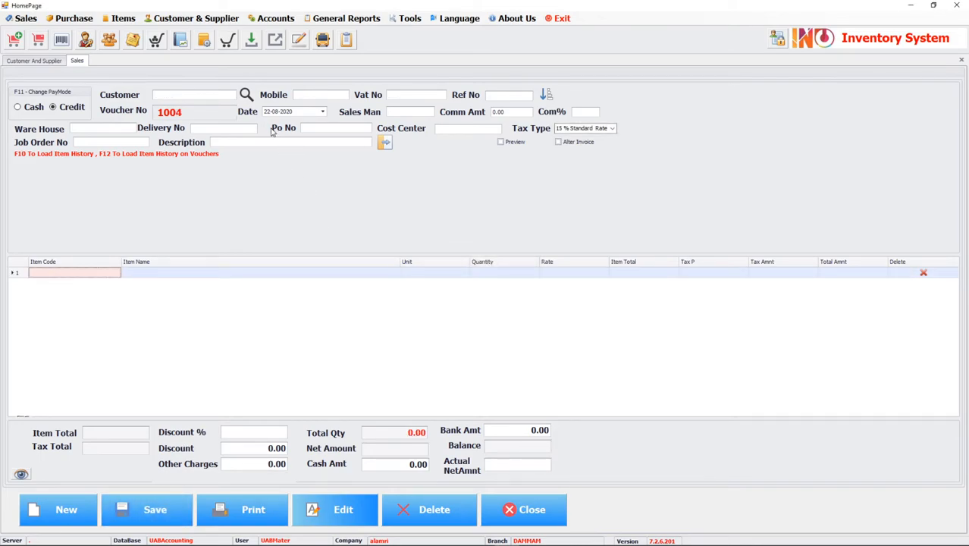
Choose company1 as the customer for another credit sales invoice
left_click(214, 94)
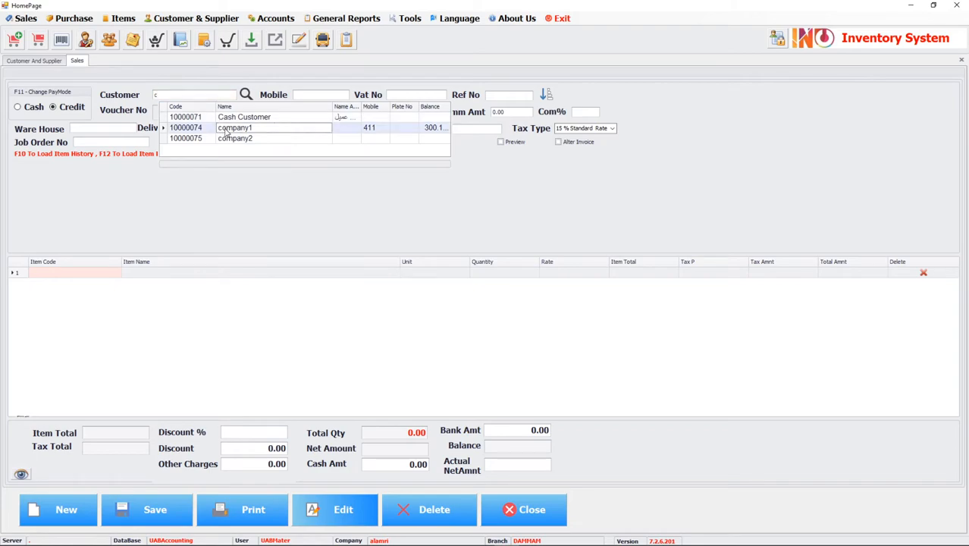
left_click(226, 128)
key("Tab")
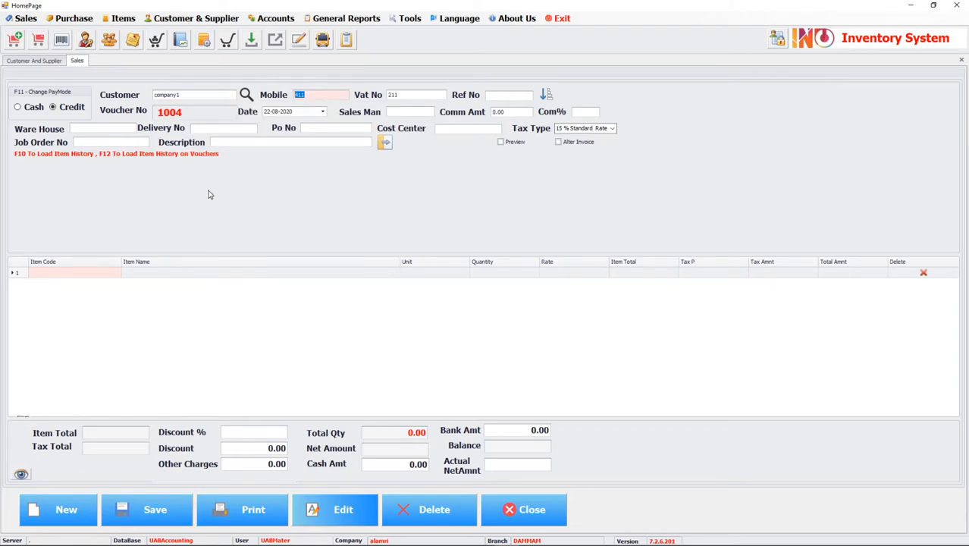
Add the item pepsi with a quantity of 1000 to company1's second invoice and save it without printing
left_click(110, 272)
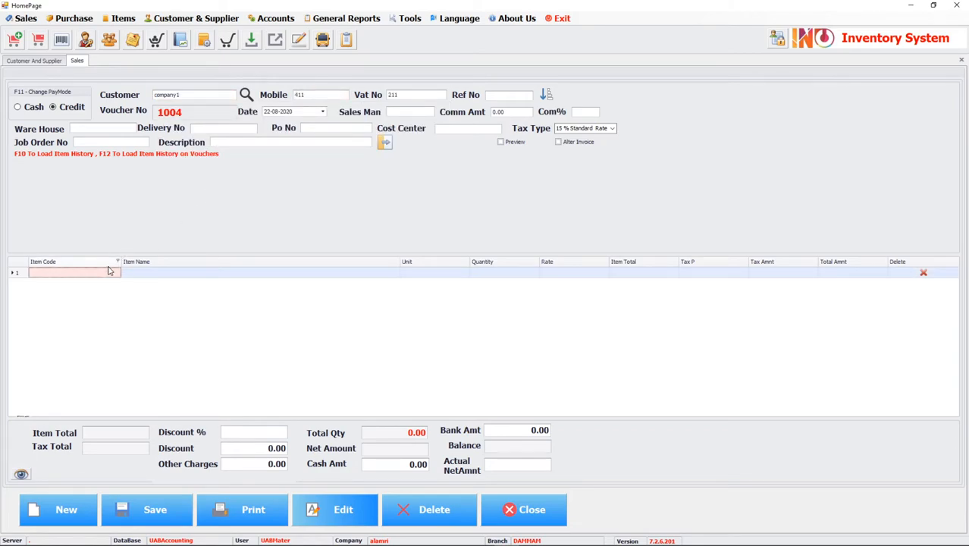
type("pep")
key("Return")
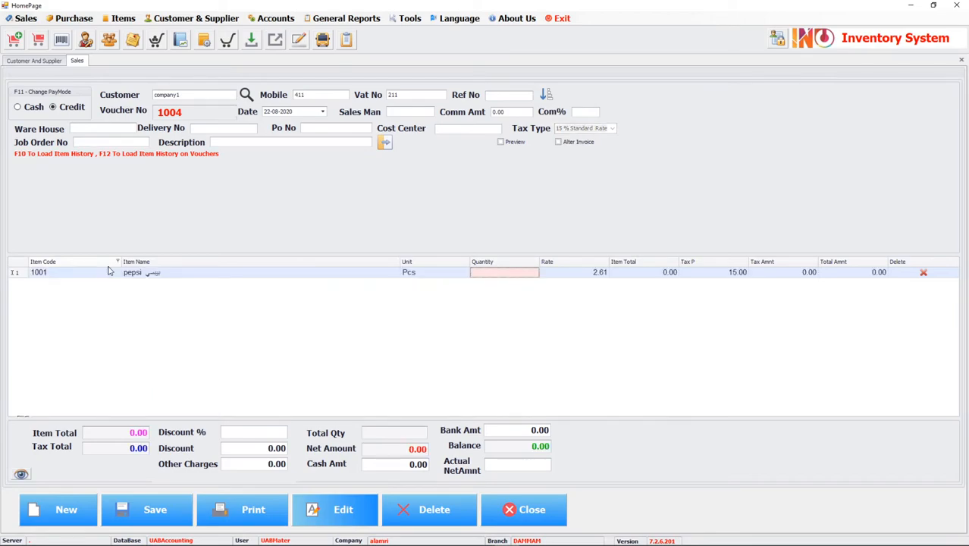
type("1000")
key("Return")
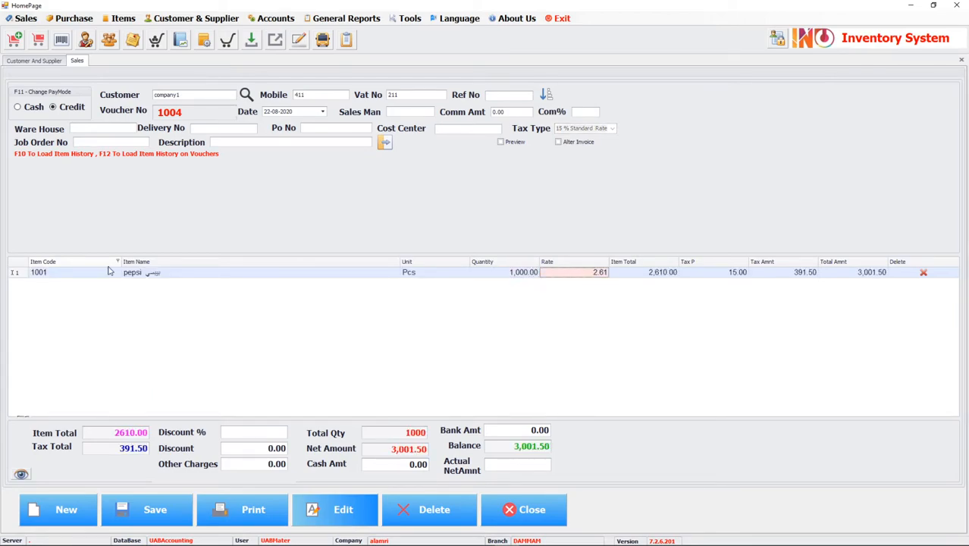
left_click(132, 501)
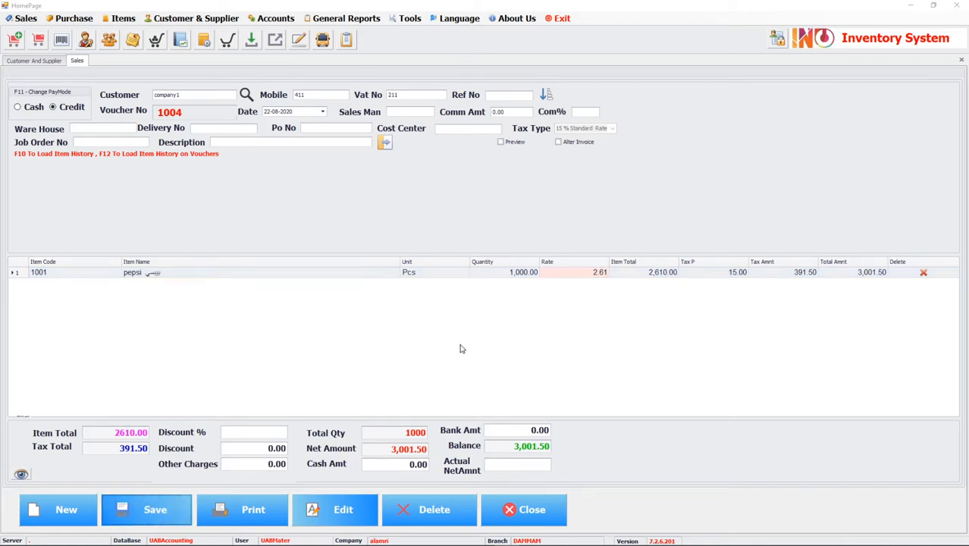
left_click(511, 312)
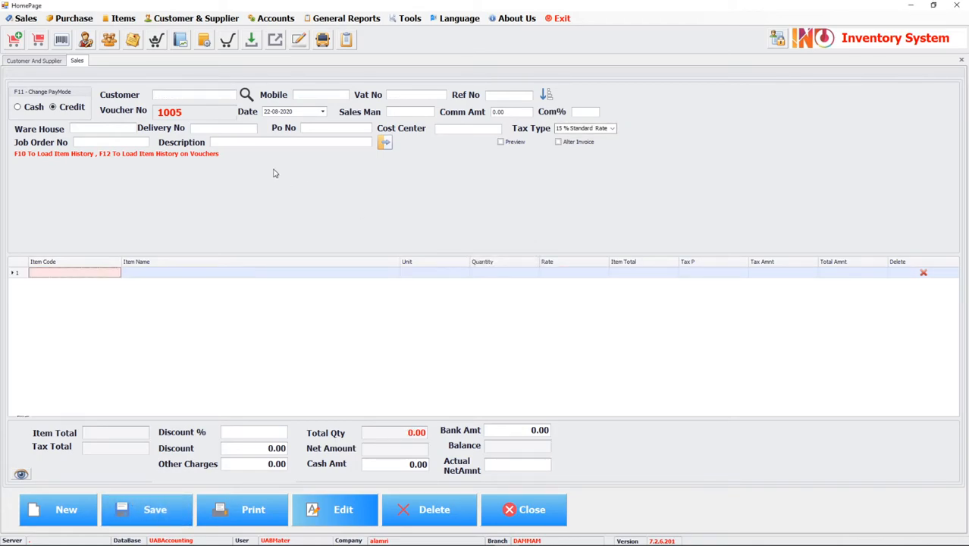
Choose company2 as the customer for the new credit sales invoice
left_click(246, 94)
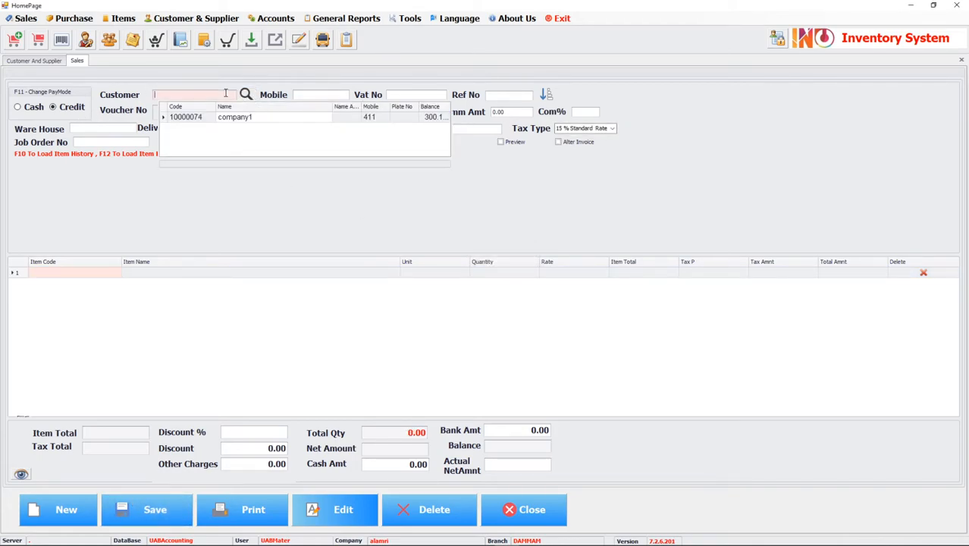
type("c")
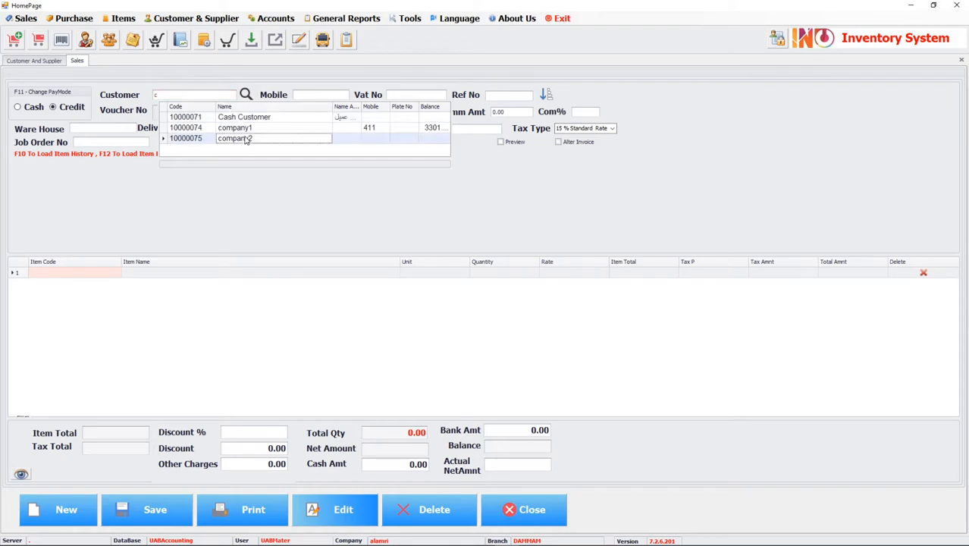
double_click(250, 138)
Add the item pepsi with a quantity of 100 to company2's invoice and save it without printing
left_click(98, 275)
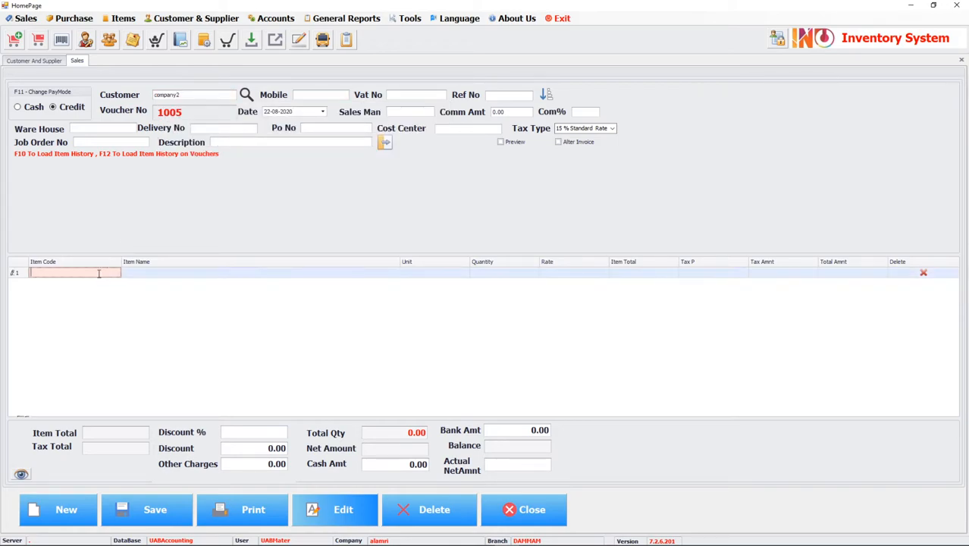
type("pep")
double_click(132, 296)
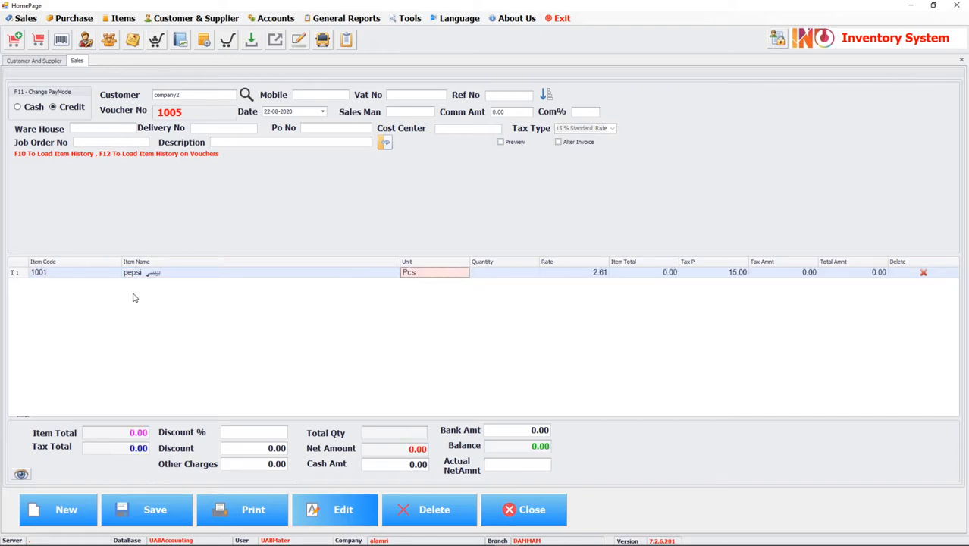
key("Return")
key("Return")
type("100")
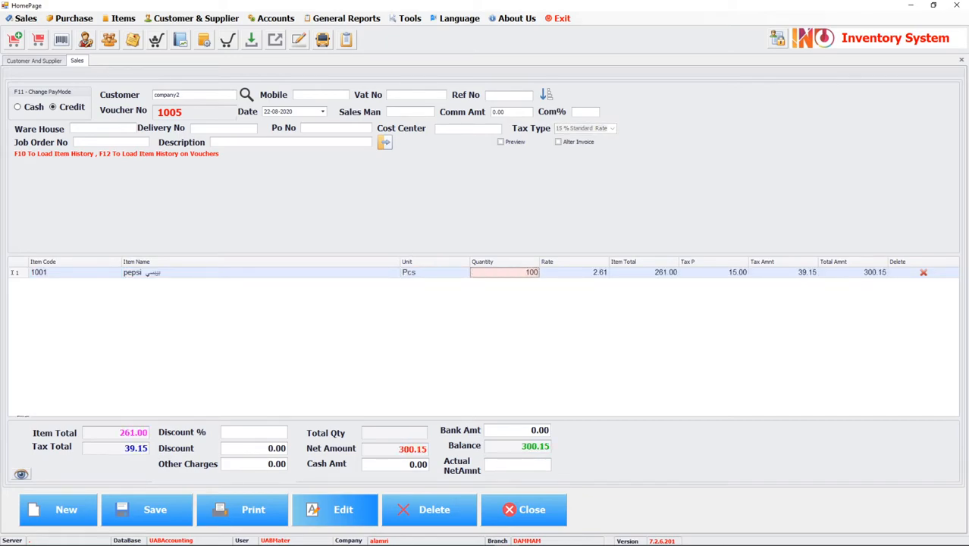
left_click(147, 509)
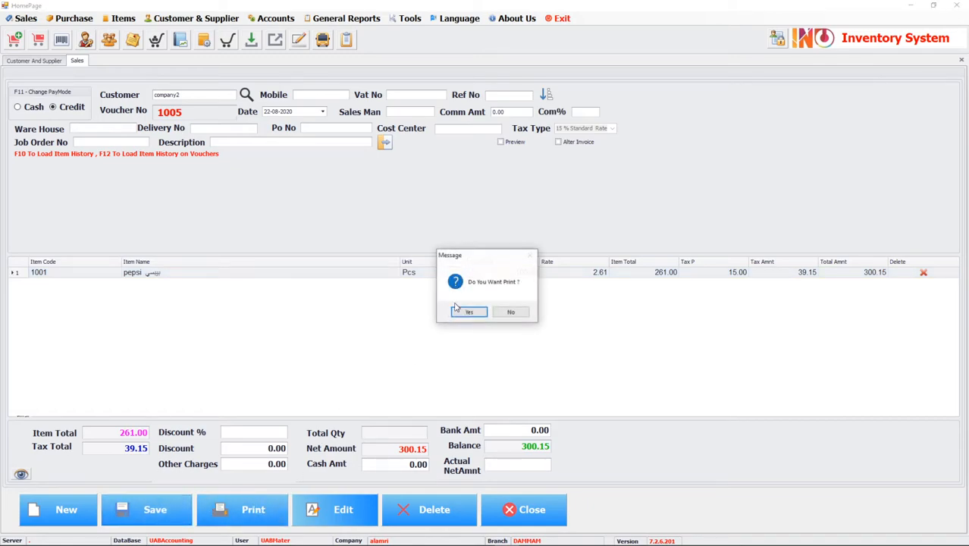
left_click(506, 313)
Choose company2 as the customer for another credit sales invoice
left_click(192, 99)
type("c")
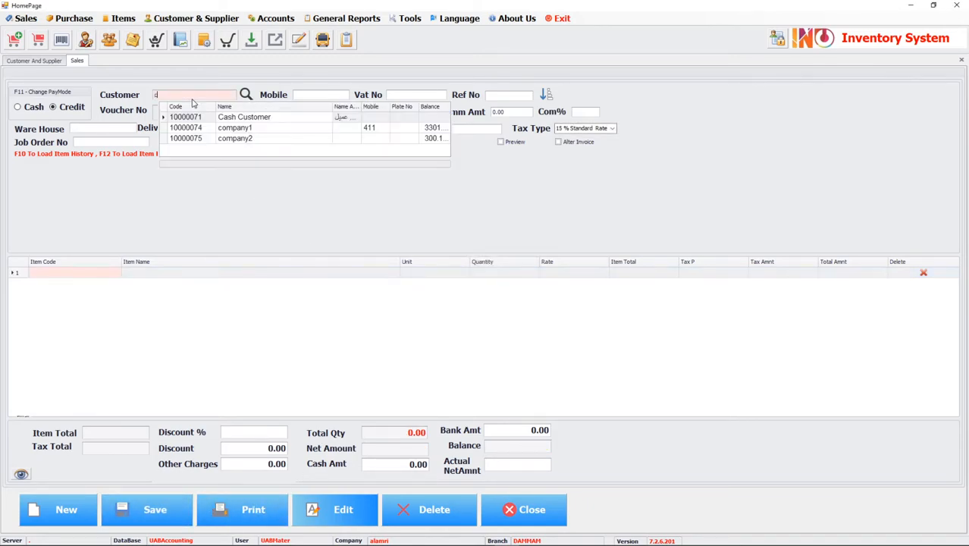
left_click(241, 139)
Add the item pepsi with a quantity of 1000 to company2's second invoice and save it without printing
left_click(89, 277)
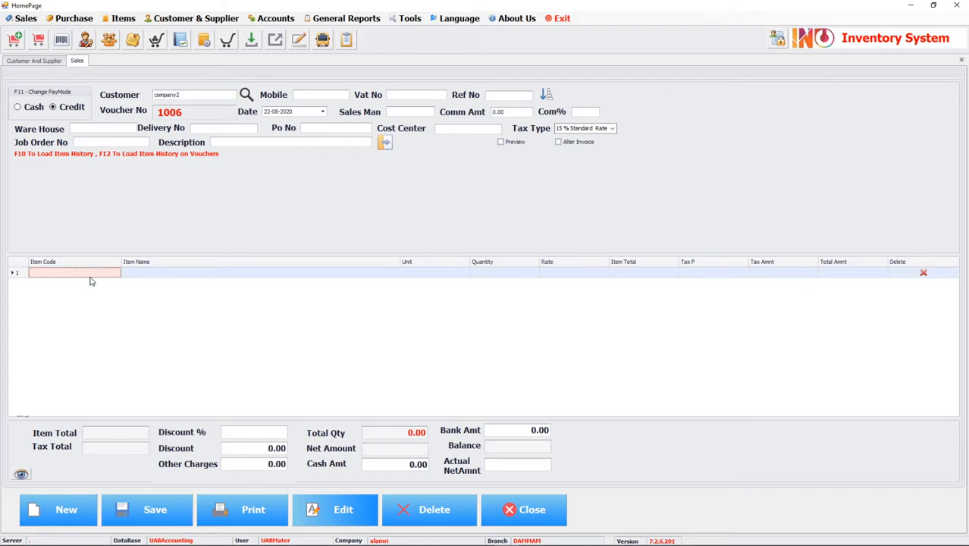
type("1001")
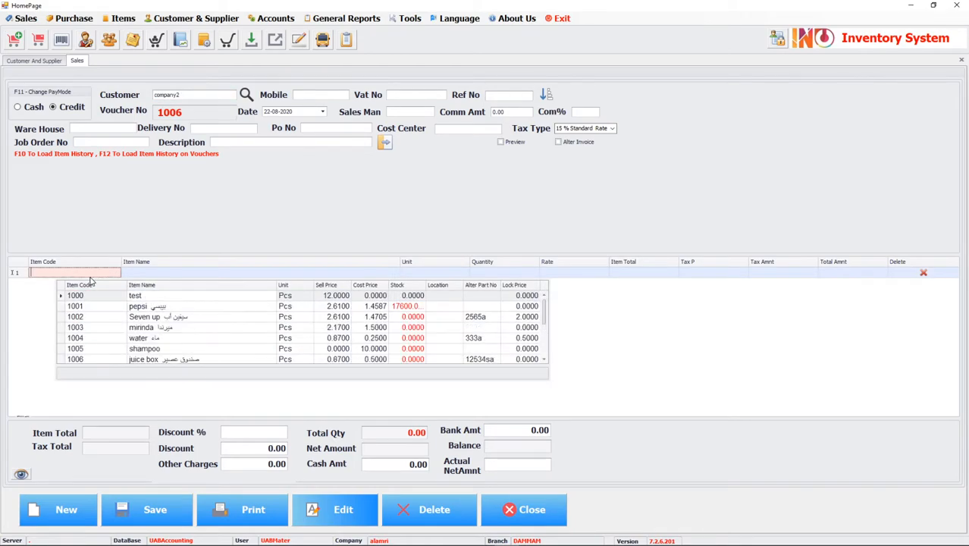
key("Return")
type("1000")
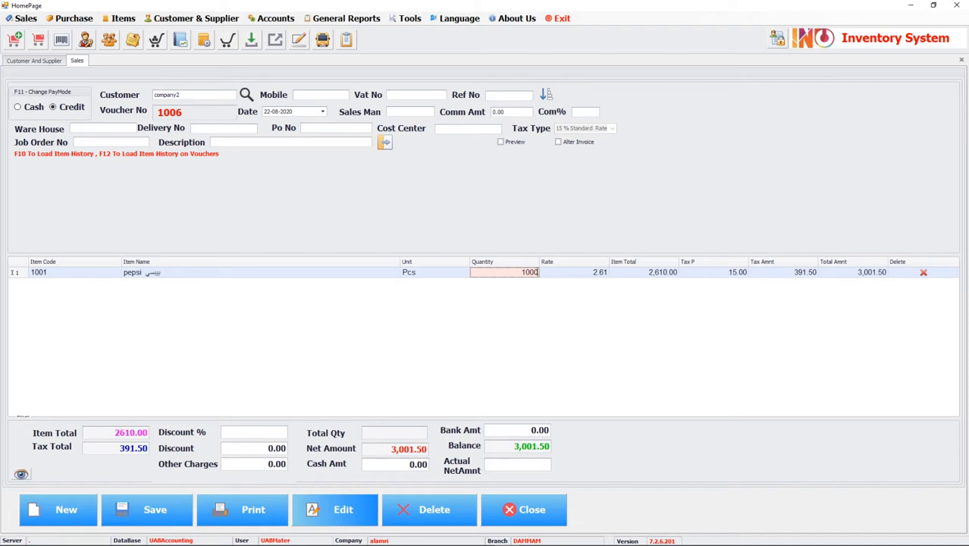
left_click(147, 509)
left_click(510, 312)
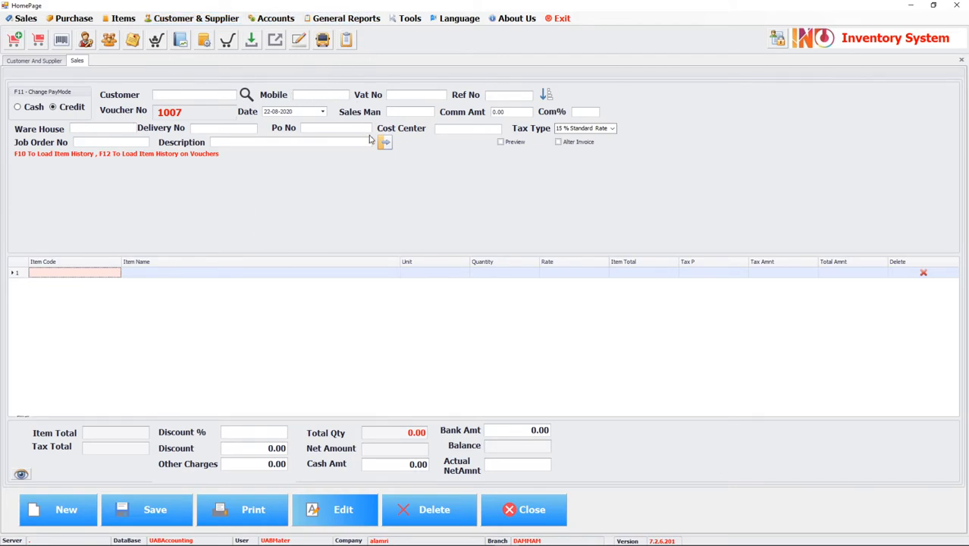
Open a new advance receipt voucher and select company1 as the credit account
left_click(295, 20)
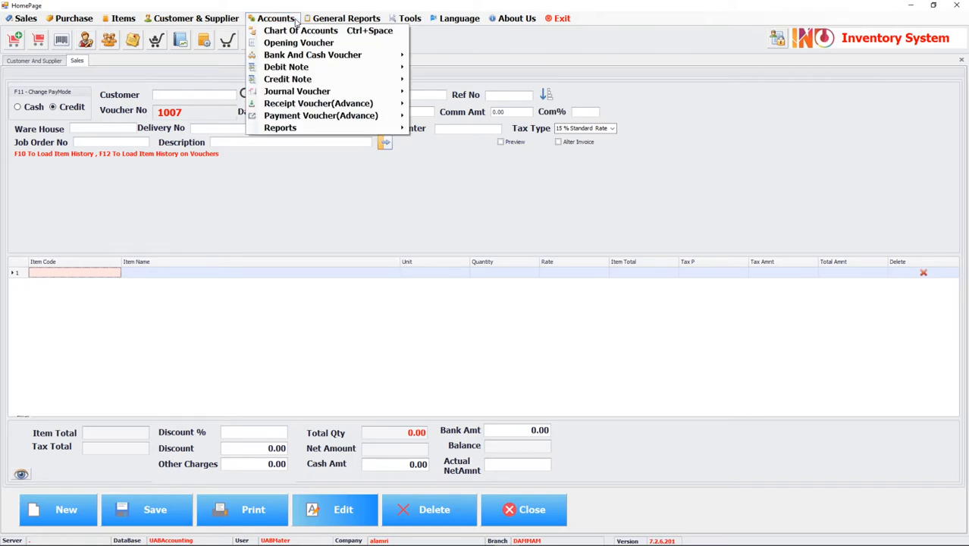
left_click(292, 106)
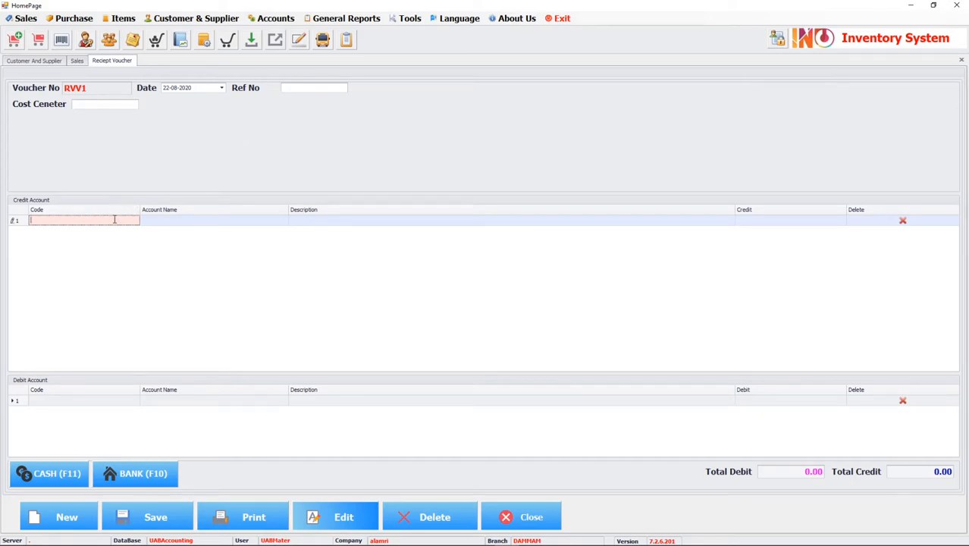
type("com")
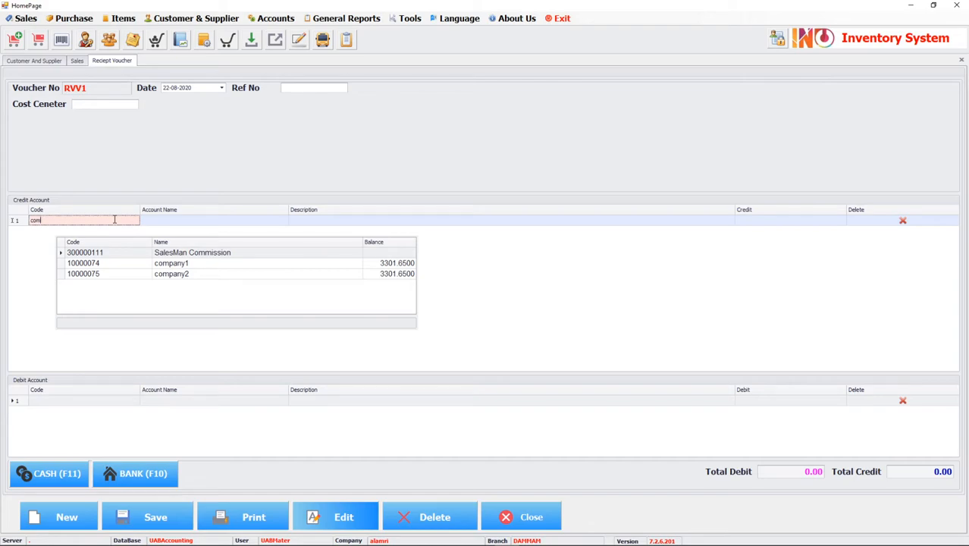
left_click(177, 263)
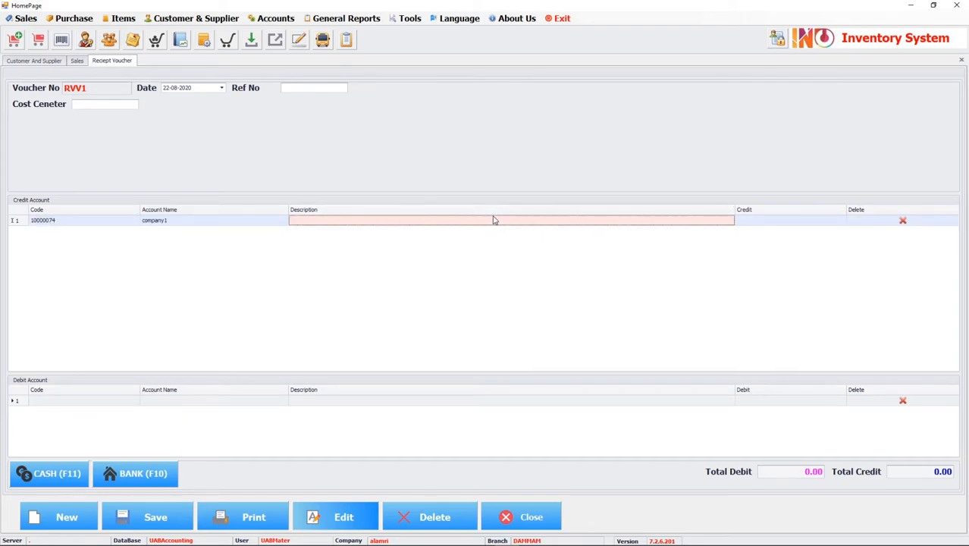
left_click(78, 221)
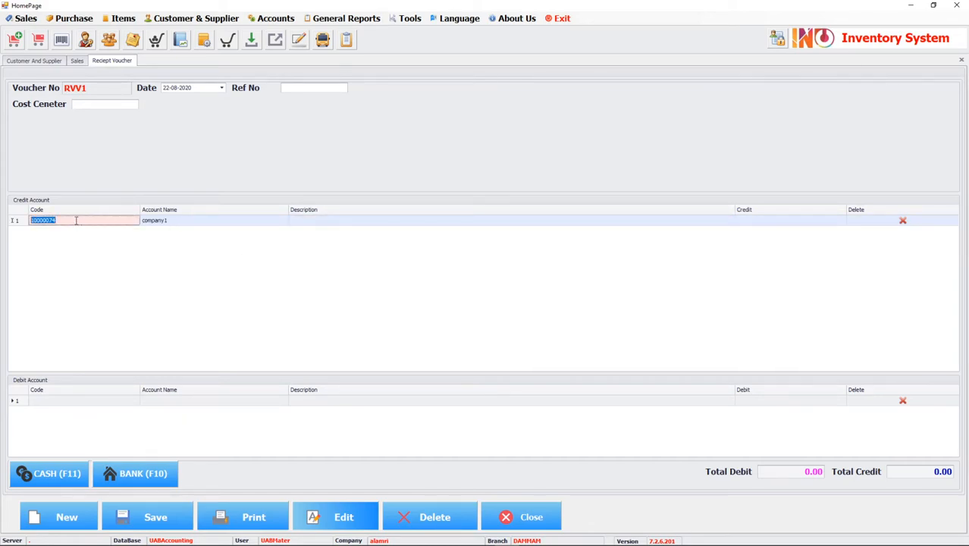
type("comm")
key("BackSpace")
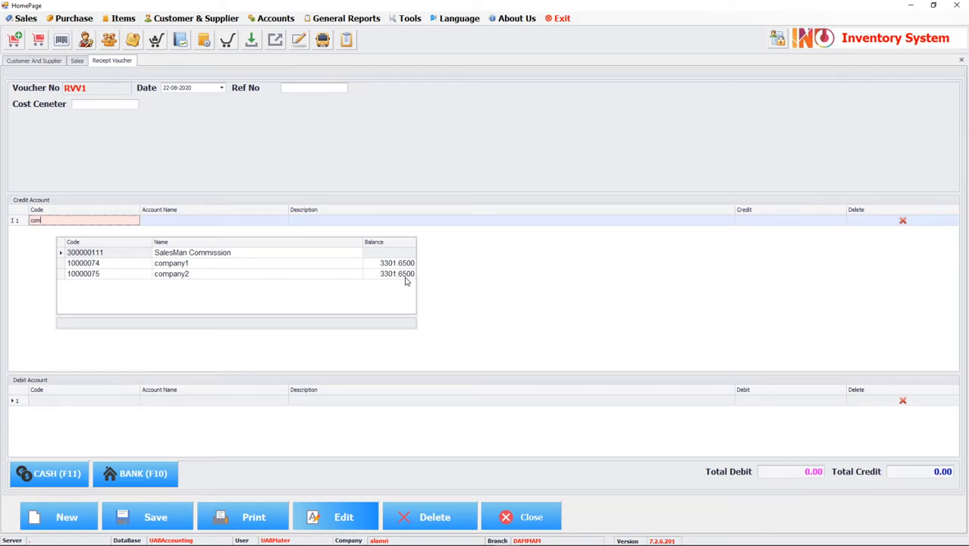
left_click(283, 264)
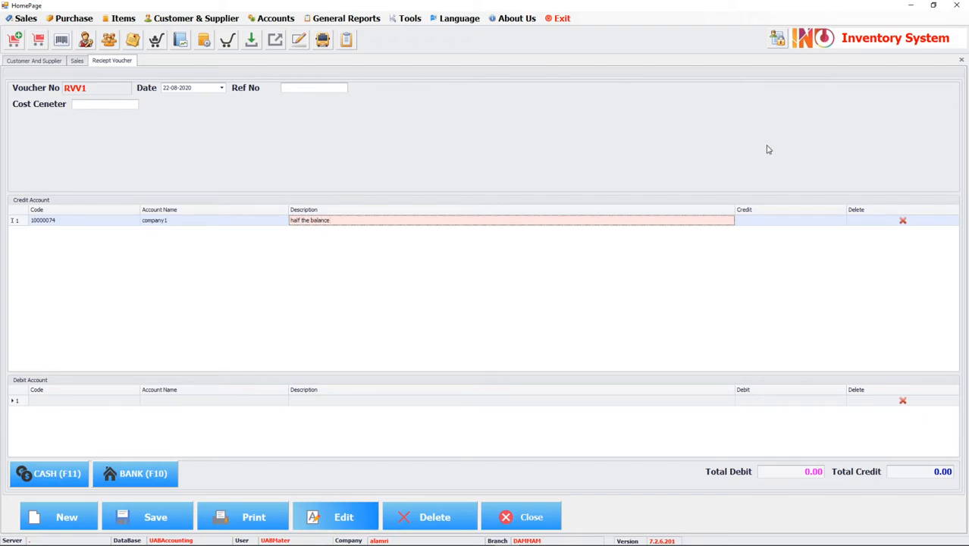
Describe company1's receipt line as "half the balance" and enter a credit amount of 1650
left_click(799, 225)
type("1650")
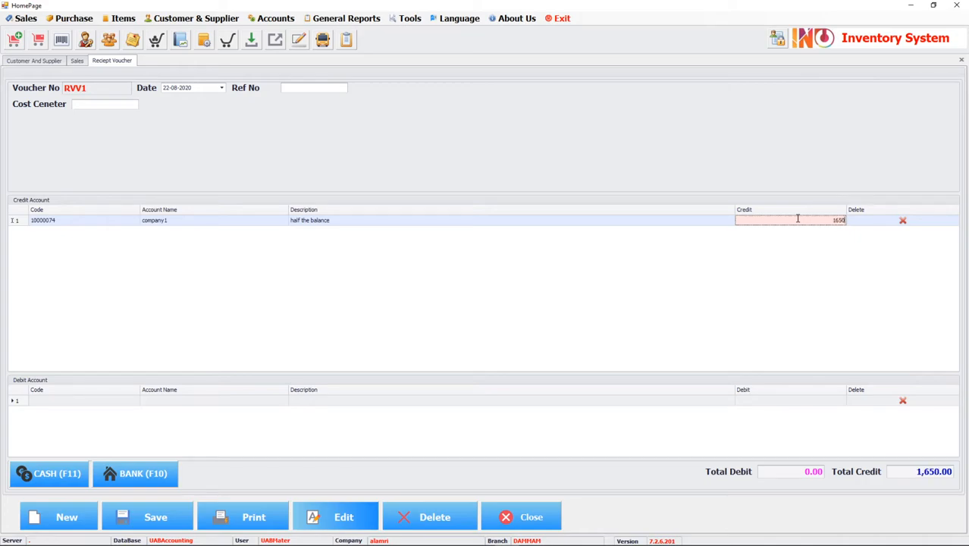
key("Return")
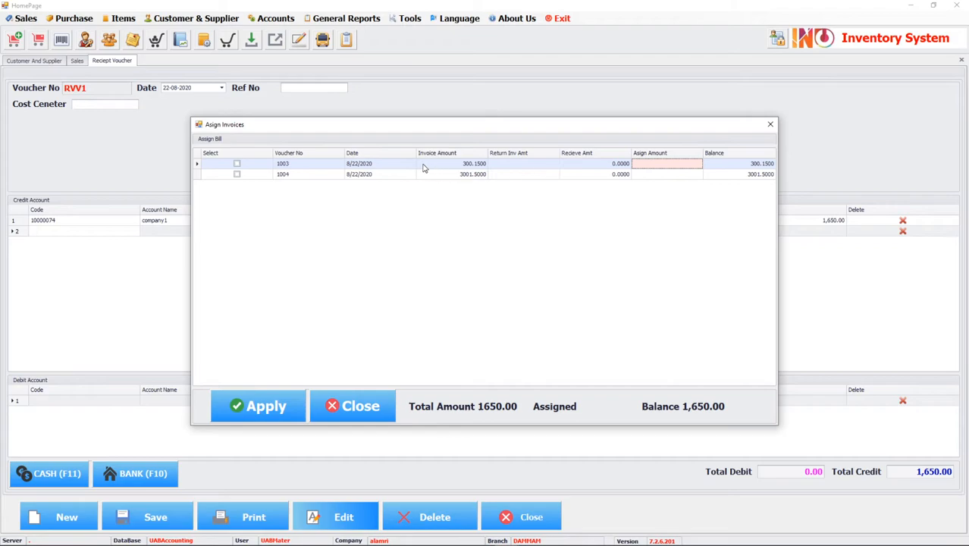
Assign the full 1650 payment to company1's 3001.50 invoice and apply the assignment
left_click(661, 178)
type("1650")
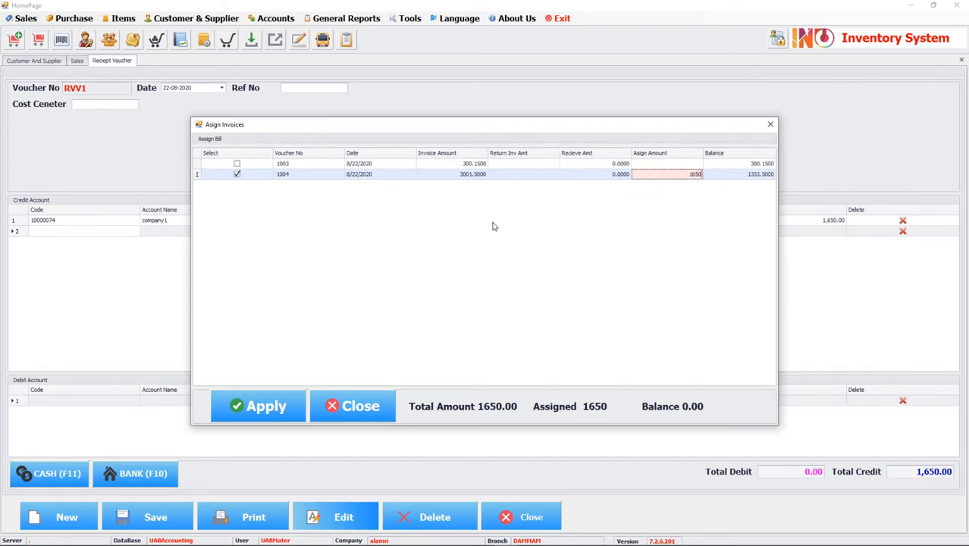
left_click(286, 404)
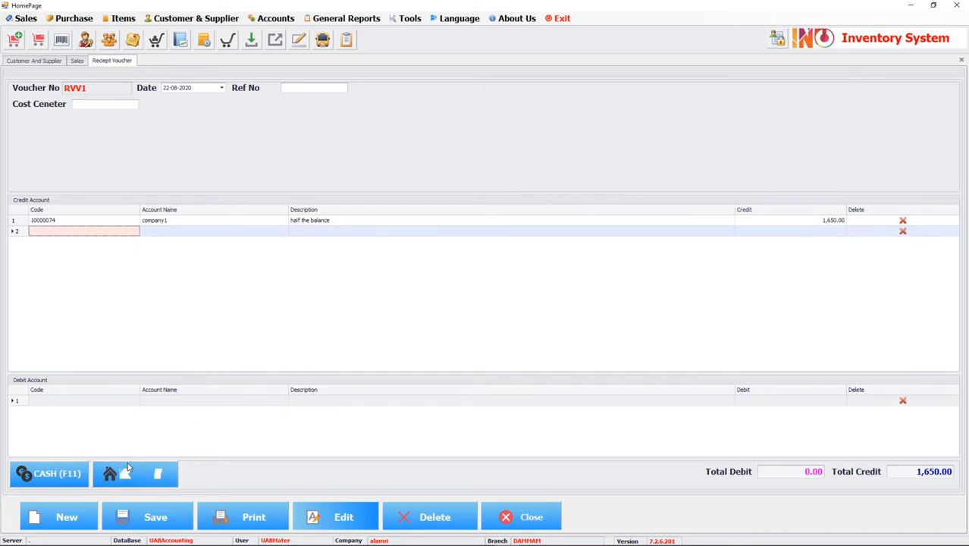
Debit company1's receipt to the bank account and save the voucher without printing
left_click(112, 471)
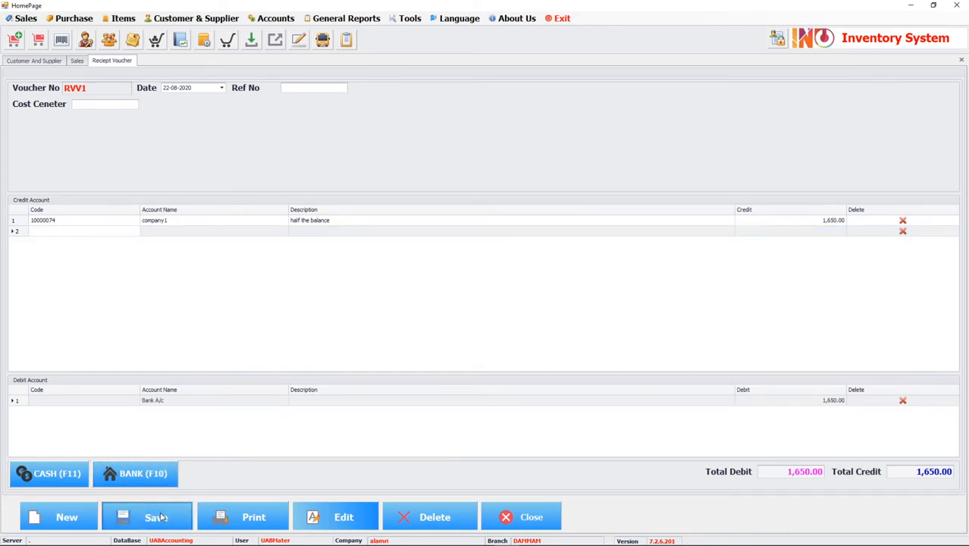
left_click(159, 517)
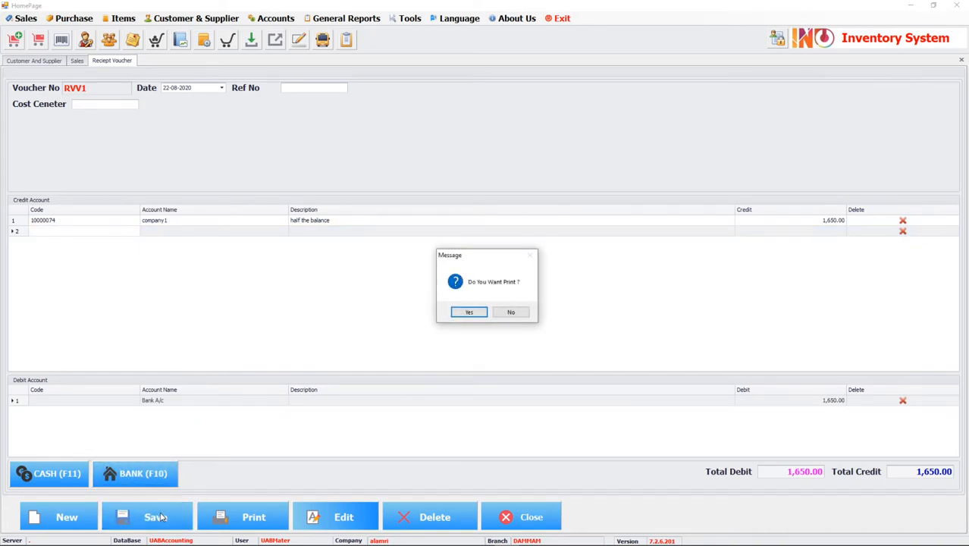
left_click(513, 314)
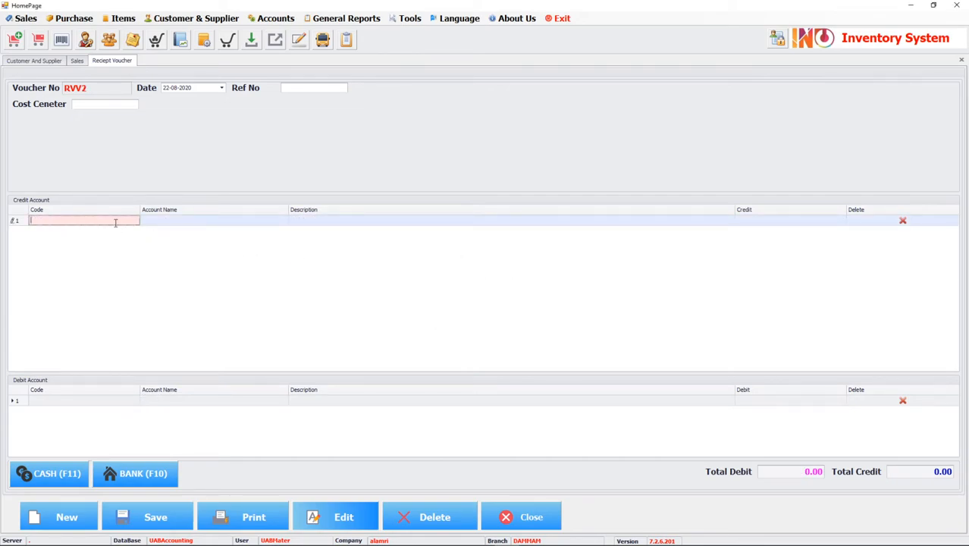
Add a receipt credit line for company2 with the description "half the balance" and an amount of 1650
type("com")
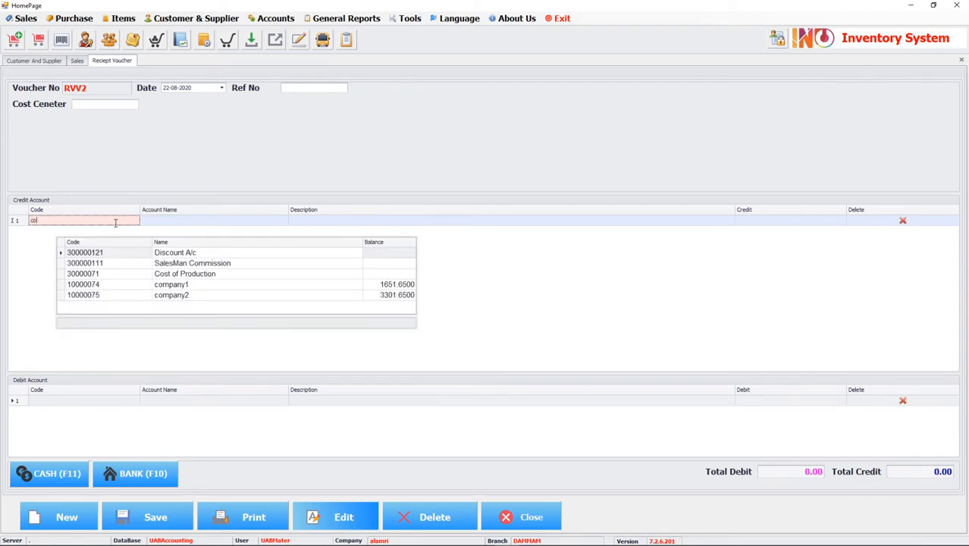
left_click(179, 274)
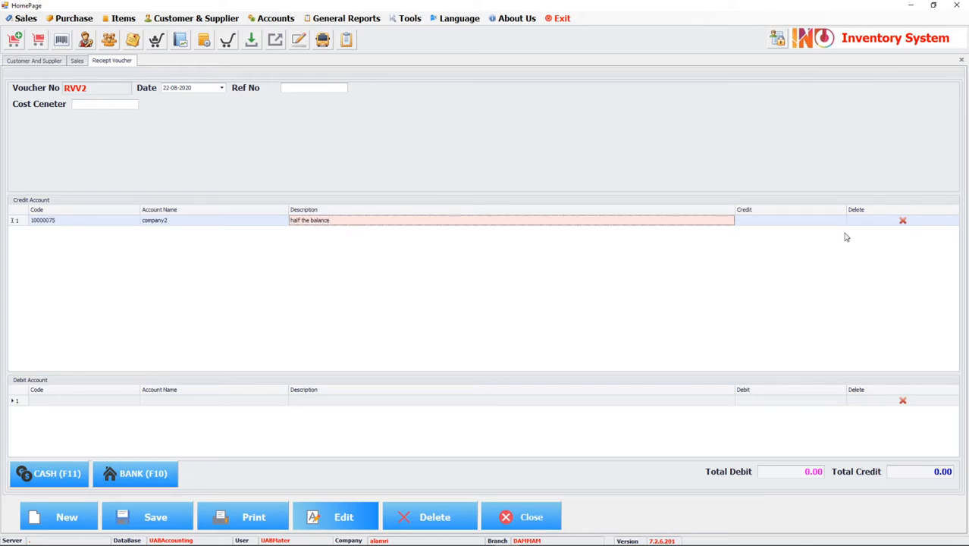
key("Tab")
type("1650")
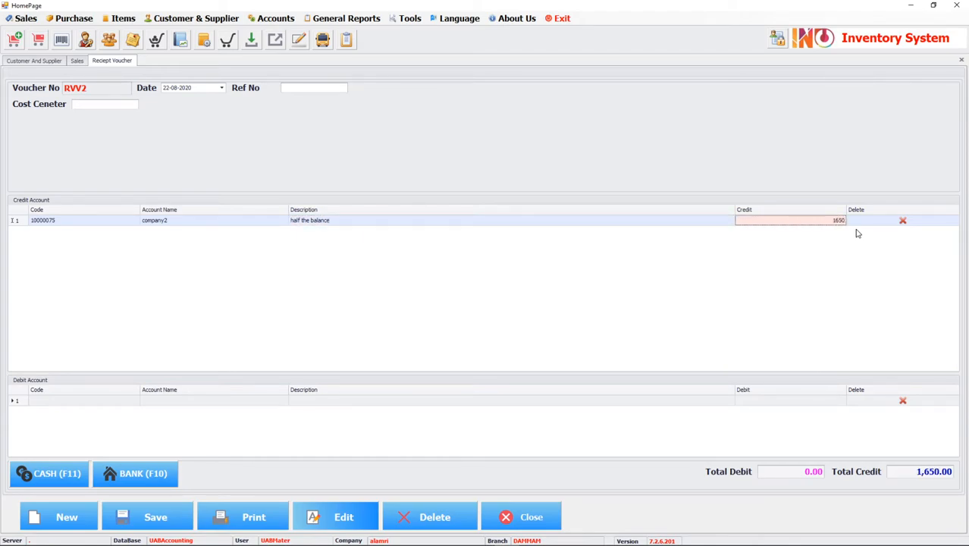
key("Tab")
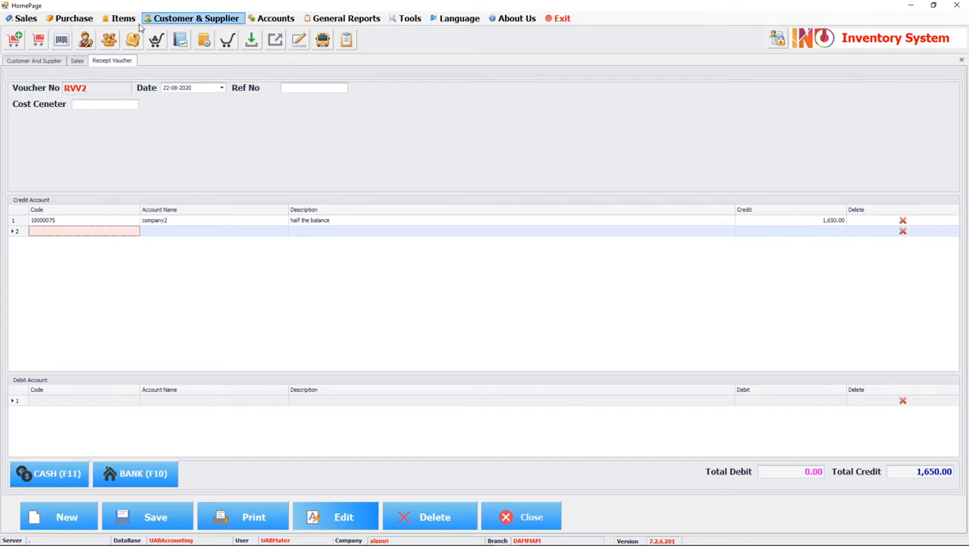
Check the manual invoice payment assignment setting in the customer records of company2 and company1
left_click(43, 60)
left_click(296, 500)
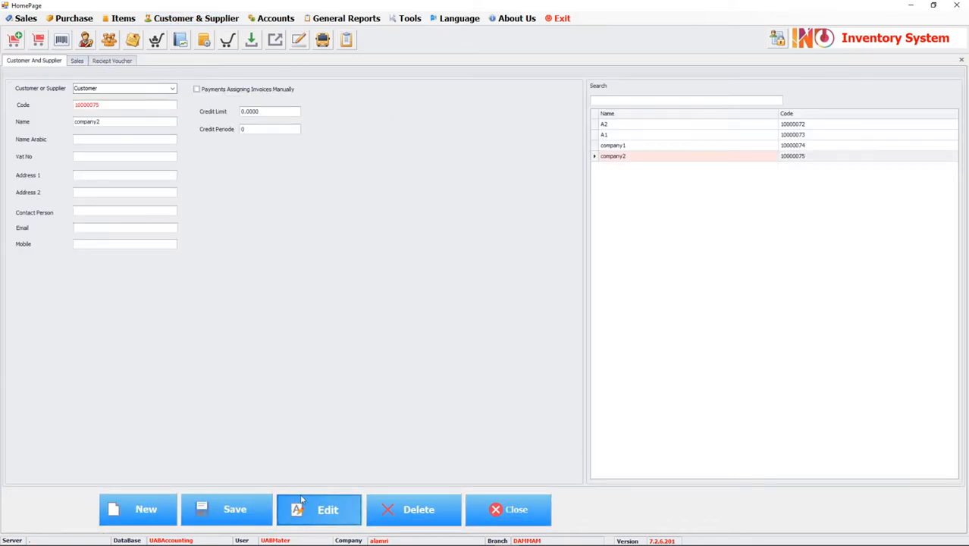
left_click(640, 155)
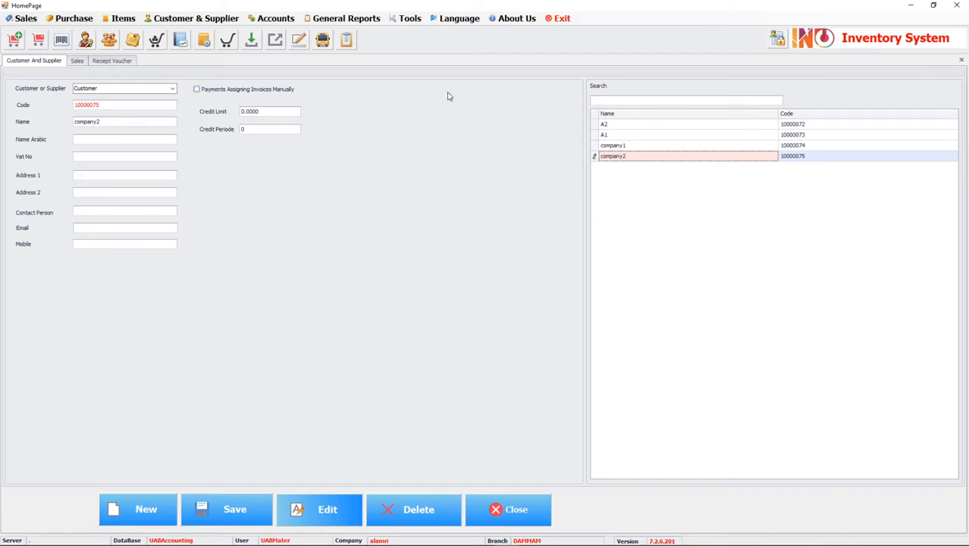
left_click(715, 148)
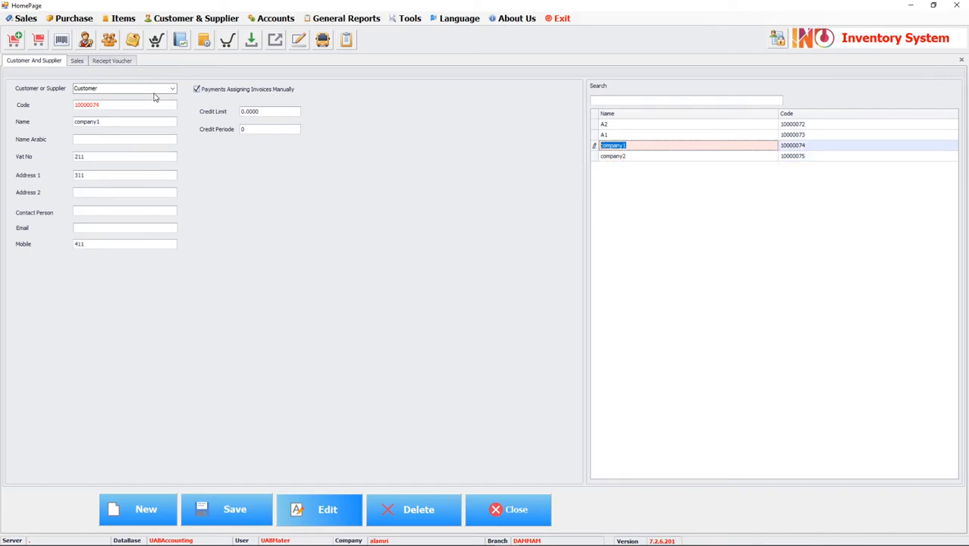
Return to company2's receipt voucher, debit it to the bank account and save it without printing
left_click(104, 62)
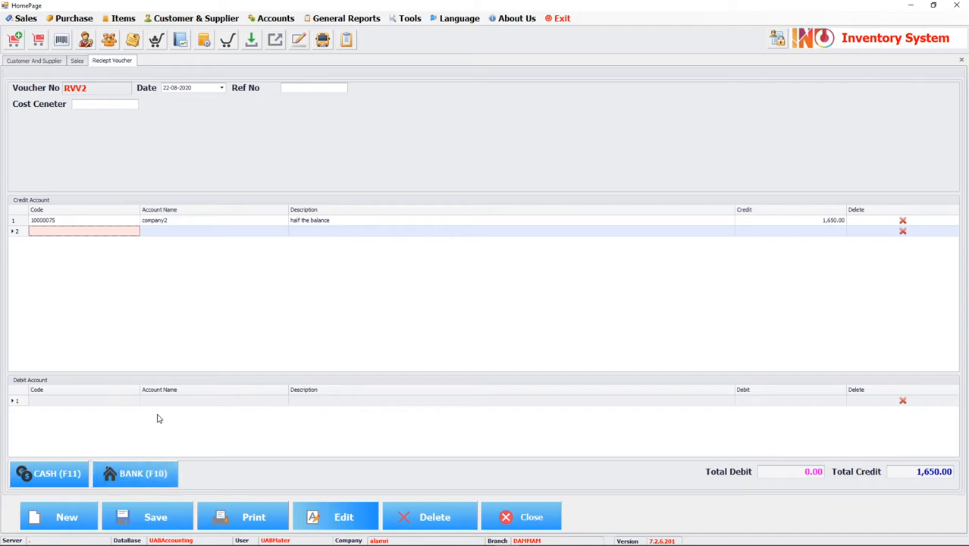
left_click(134, 480)
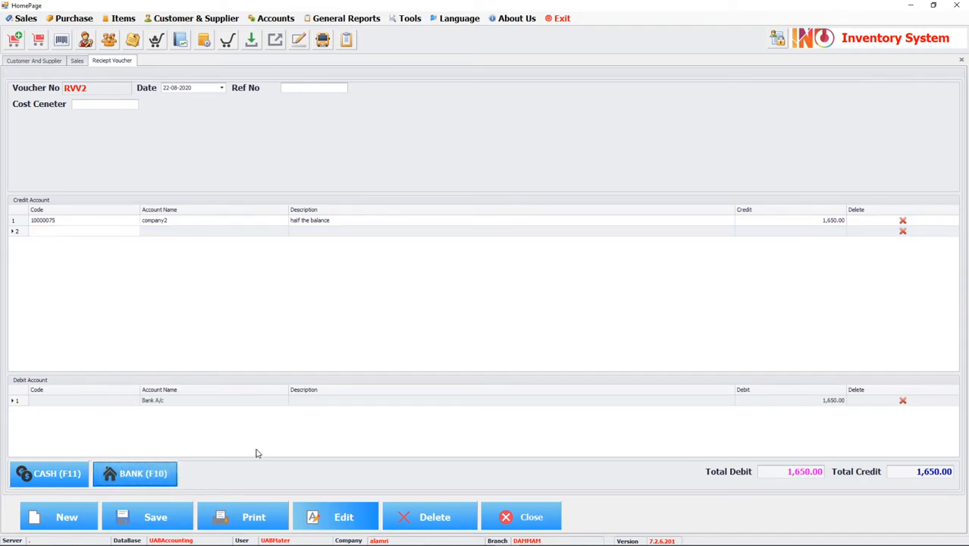
left_click(182, 518)
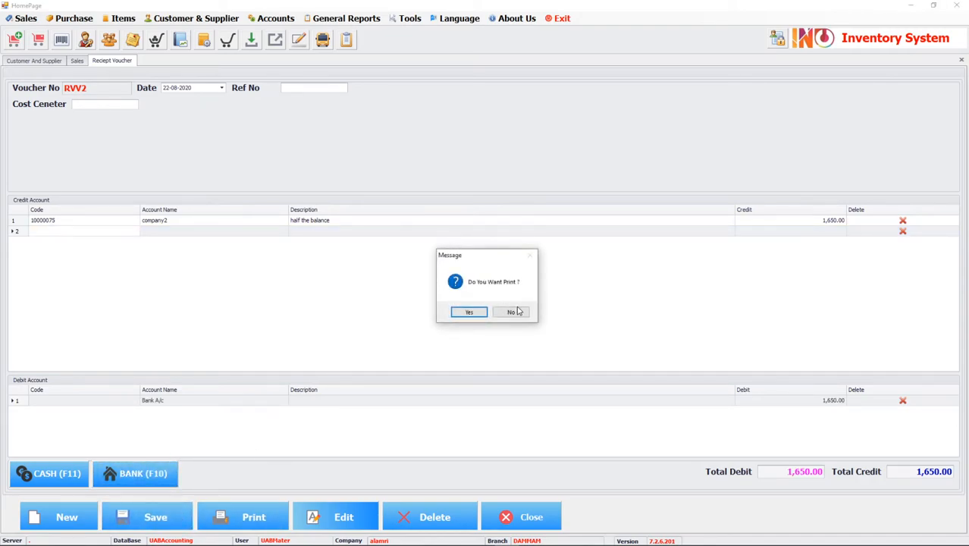
left_click(512, 311)
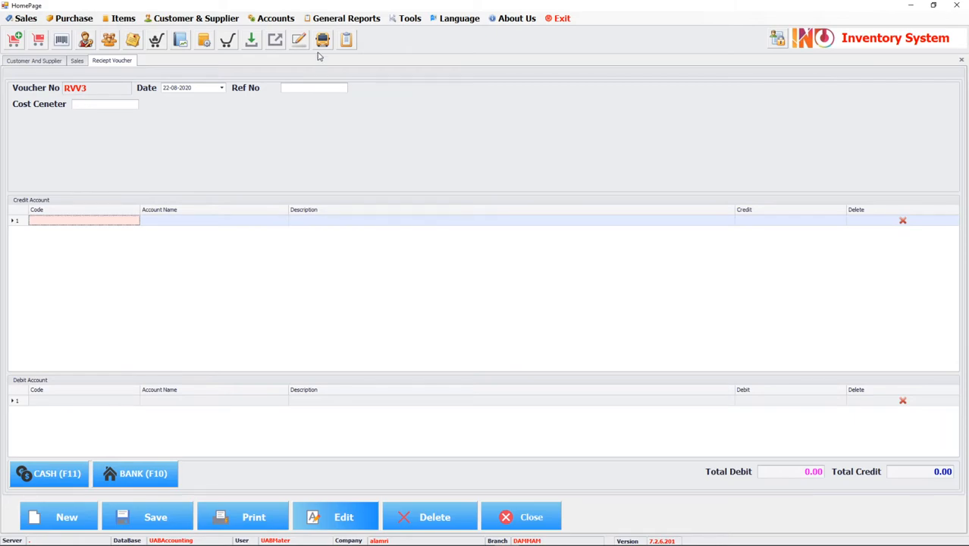
Run the Customer Invoice Balance report filtered to company1
left_click(206, 23)
mouse_move(217, 85)
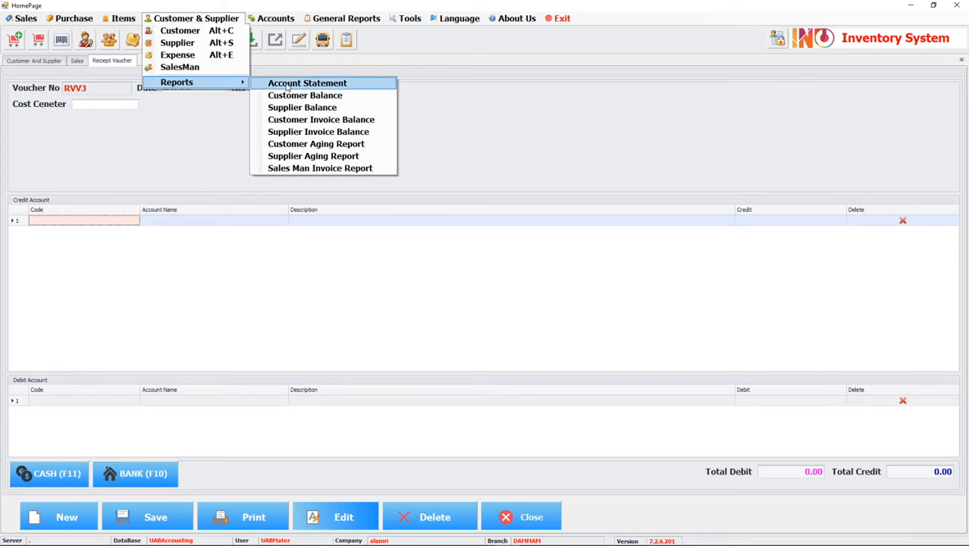
left_click(318, 120)
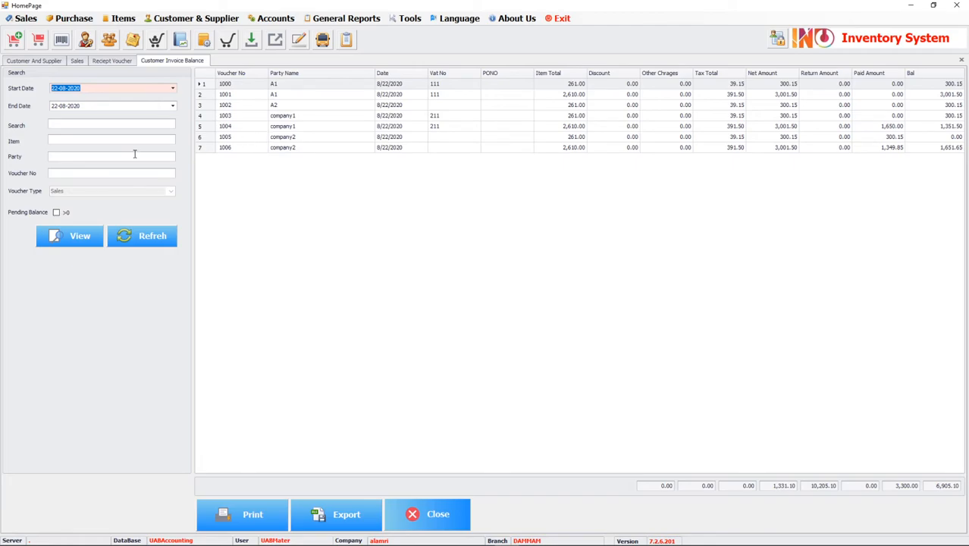
left_click(120, 156)
type("coma")
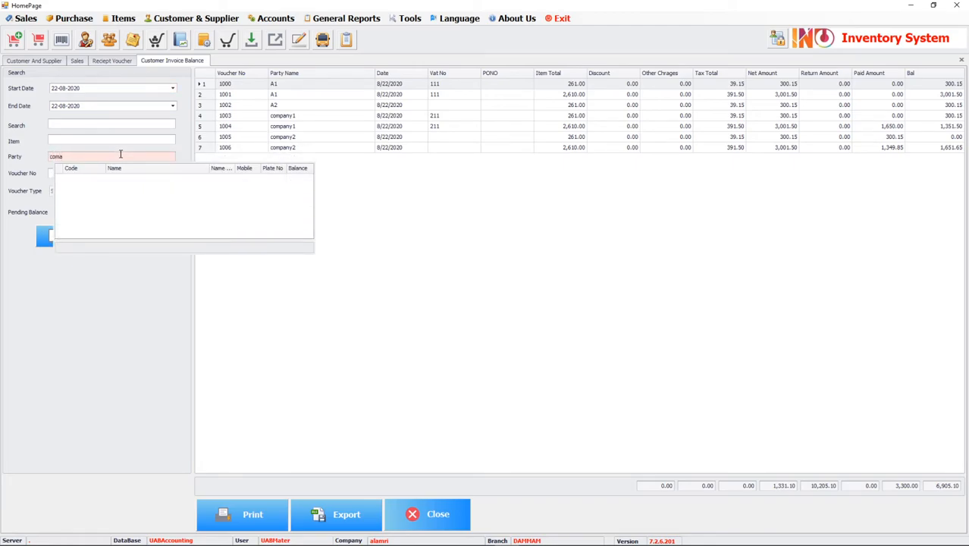
key("BackSpace")
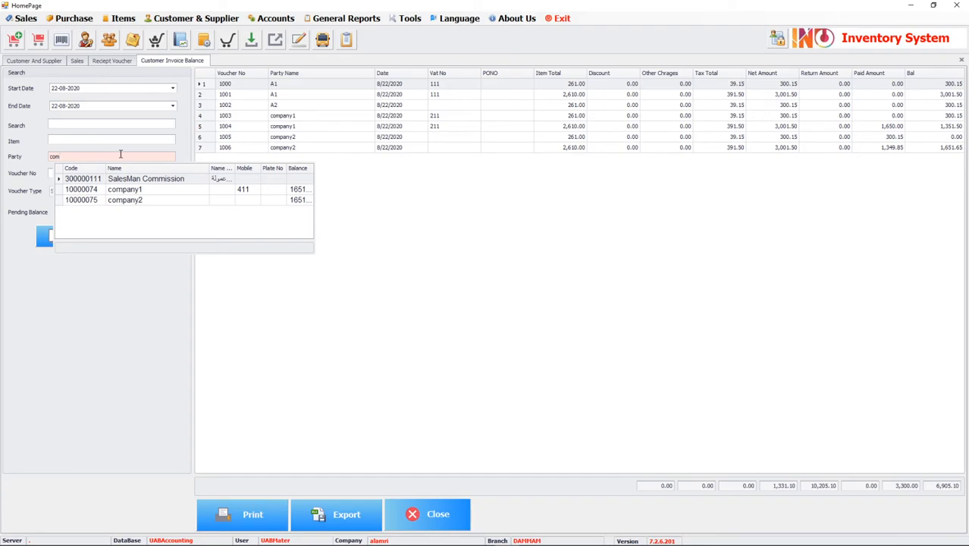
left_click(125, 190)
left_click(69, 236)
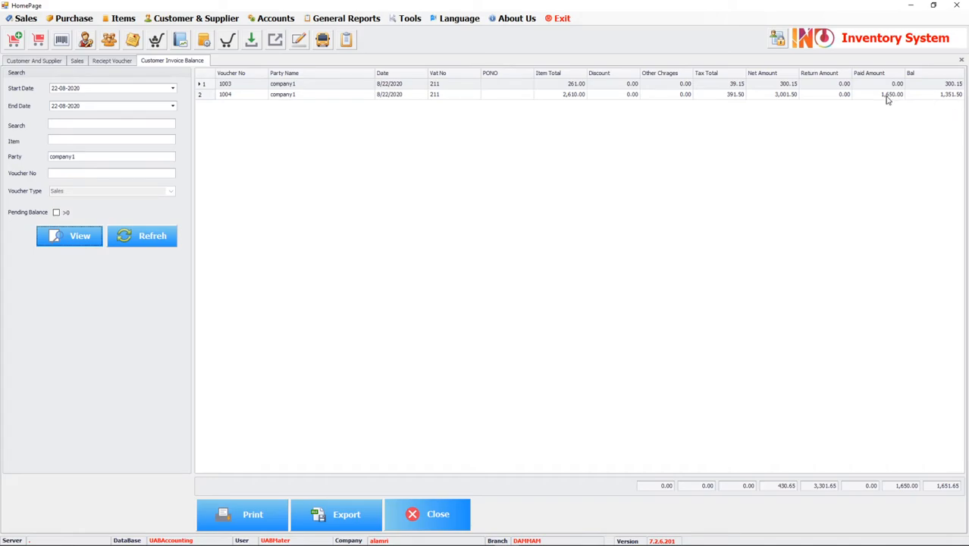
Run a second Customer Invoice Balance report filtered to company2 and compare it with company1's report
left_click(209, 20)
mouse_move(214, 83)
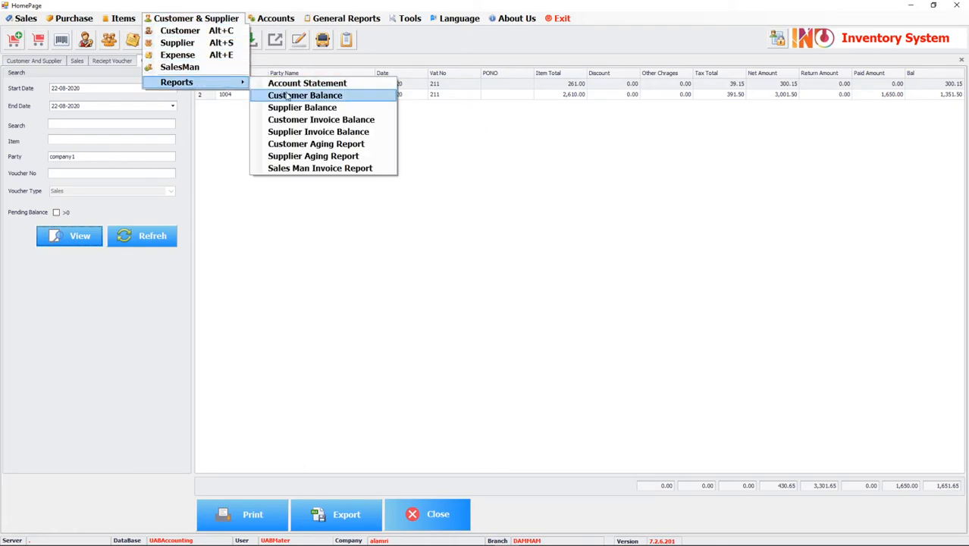
left_click(323, 120)
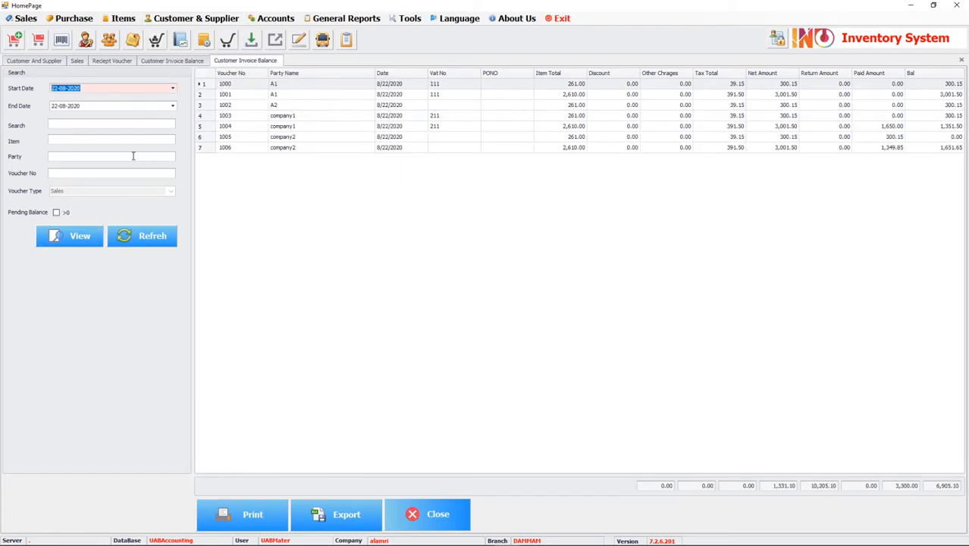
left_click(133, 155)
type("comp")
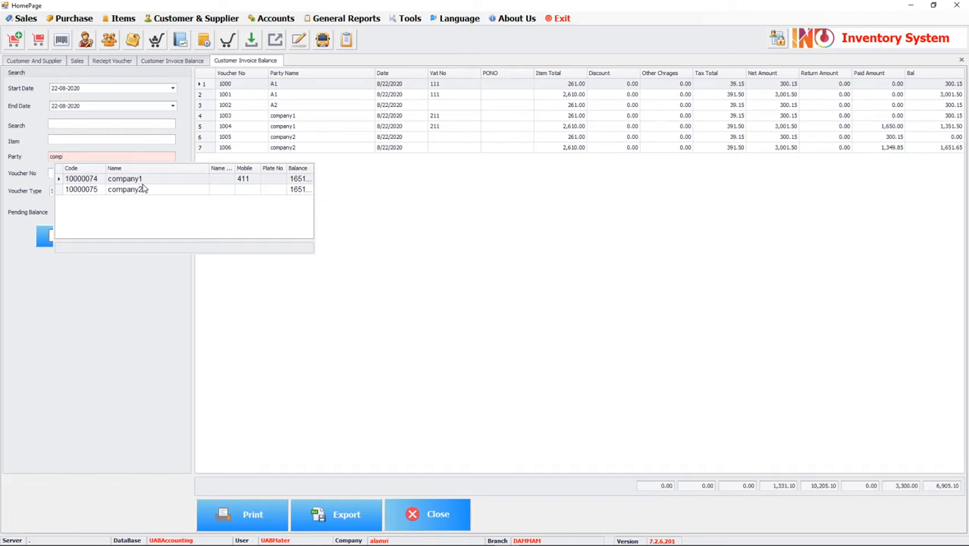
key("Return")
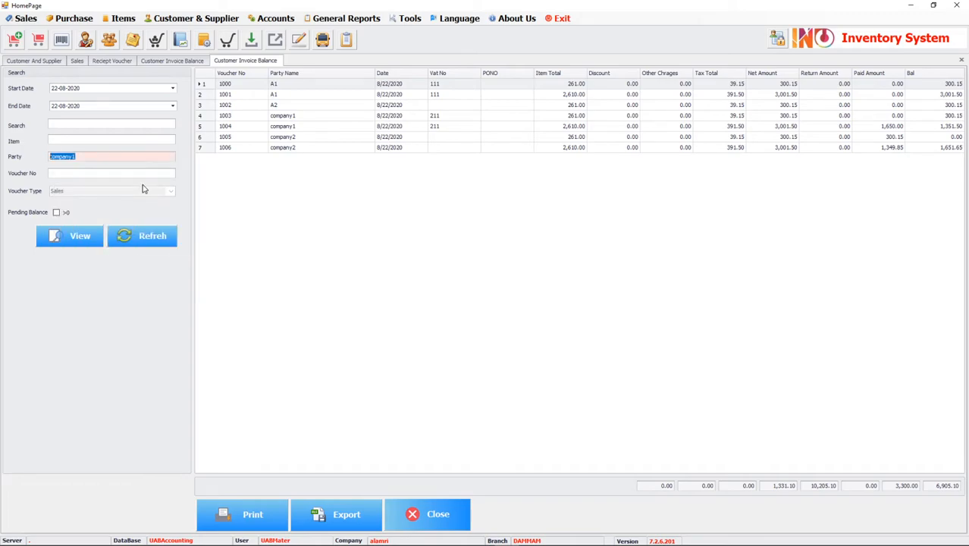
left_click(121, 157)
key("BackSpace")
type("2")
key("Down")
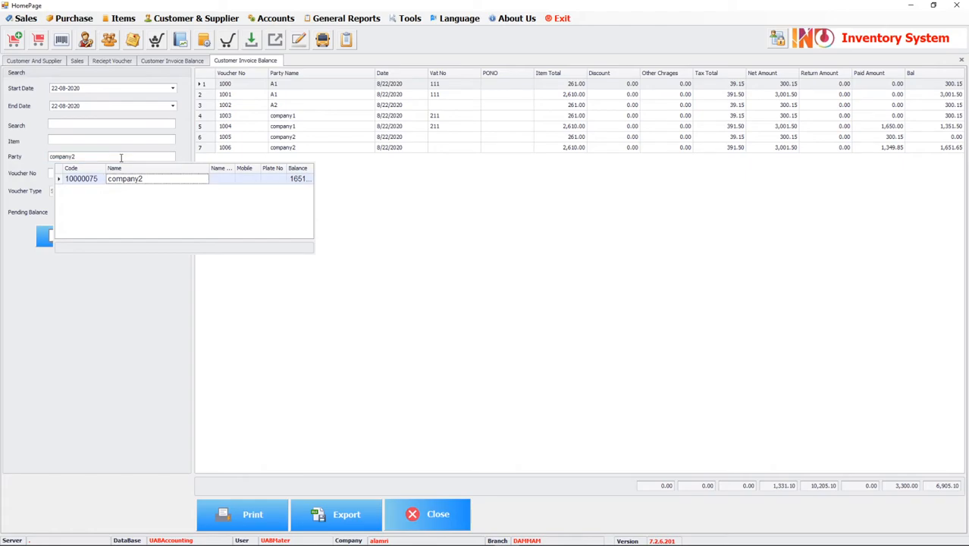
key("Return")
left_click(43, 241)
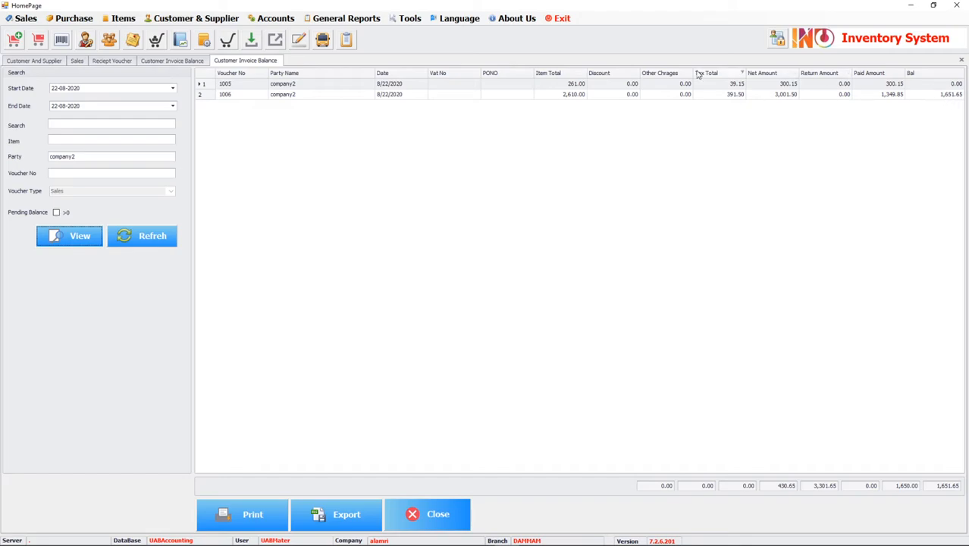
left_click(188, 61)
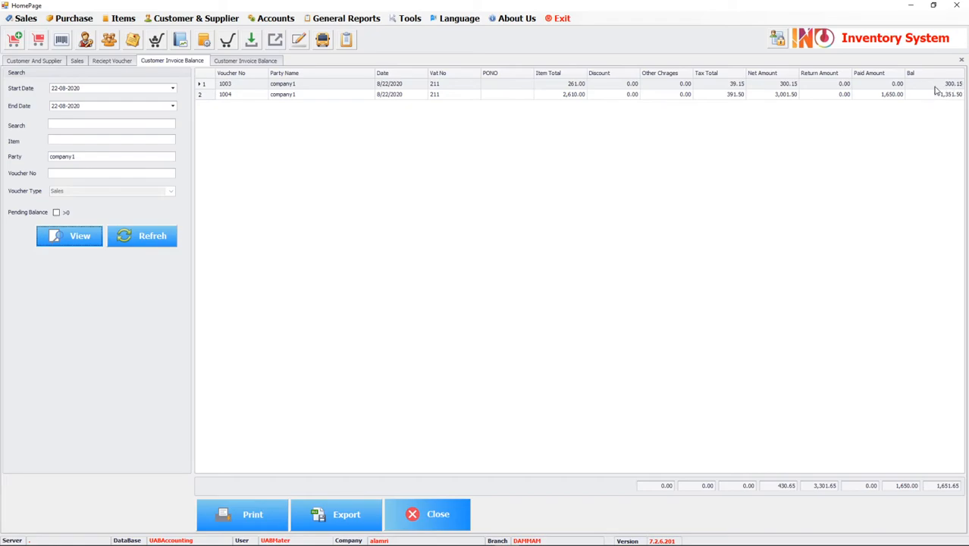
left_click(244, 61)
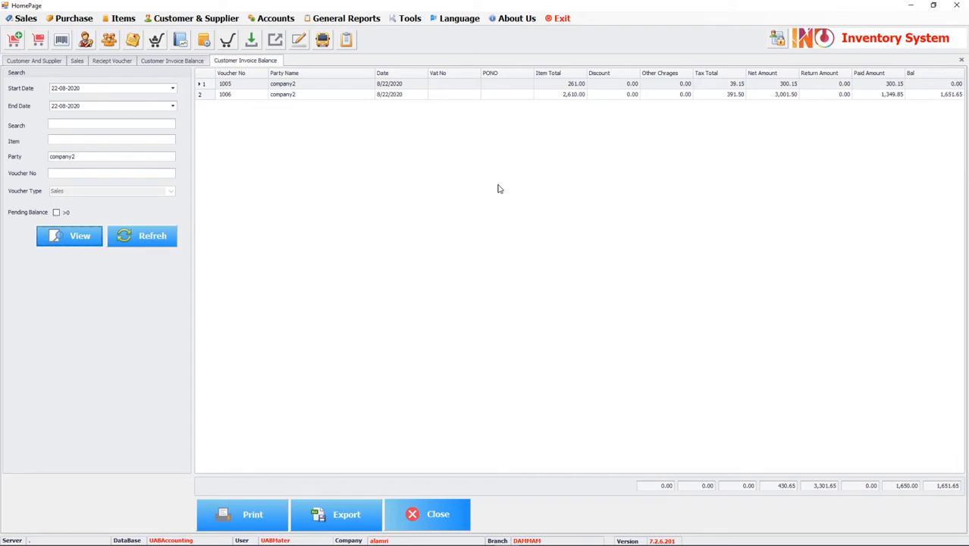
Close the customer invoice balance reports, the receipt voucher and the sales invoice form
left_click(450, 516)
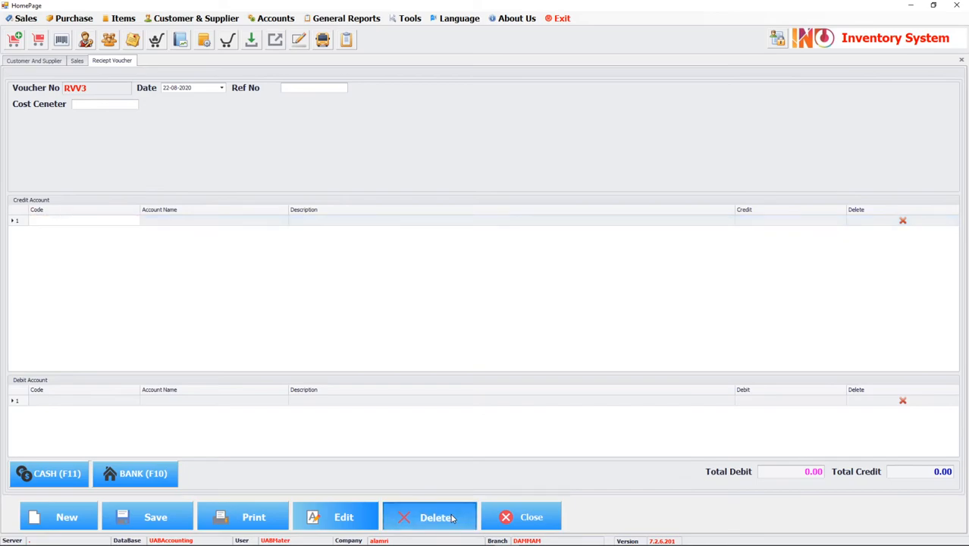
left_click(518, 517)
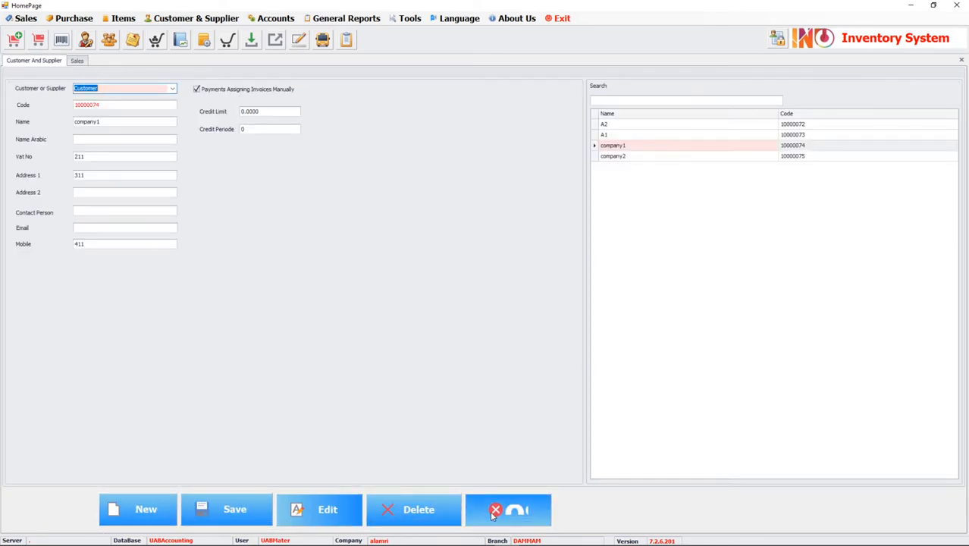
left_click(77, 62)
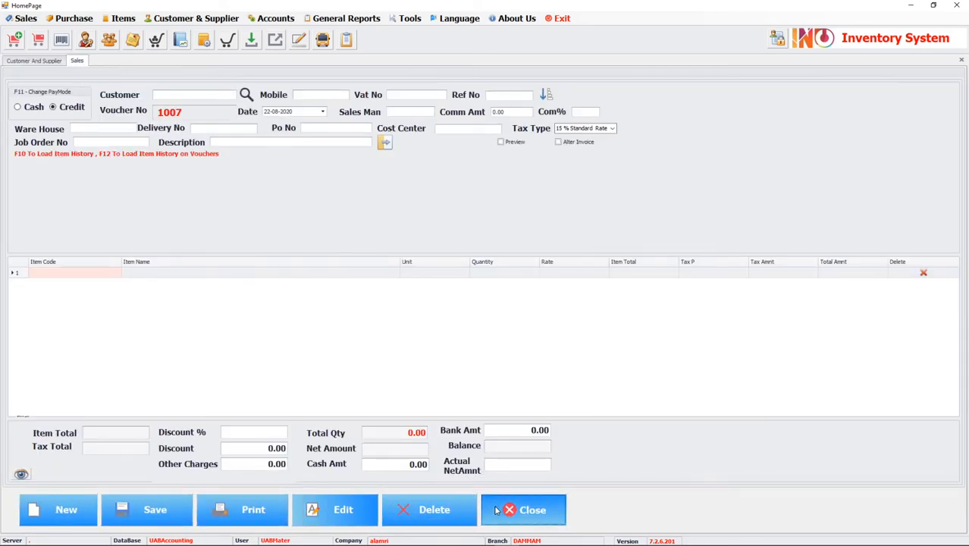
left_click(523, 509)
Switch the party type between Customer and Supplier, and try the Supplier Act As a Customer option on and off
left_click(172, 88)
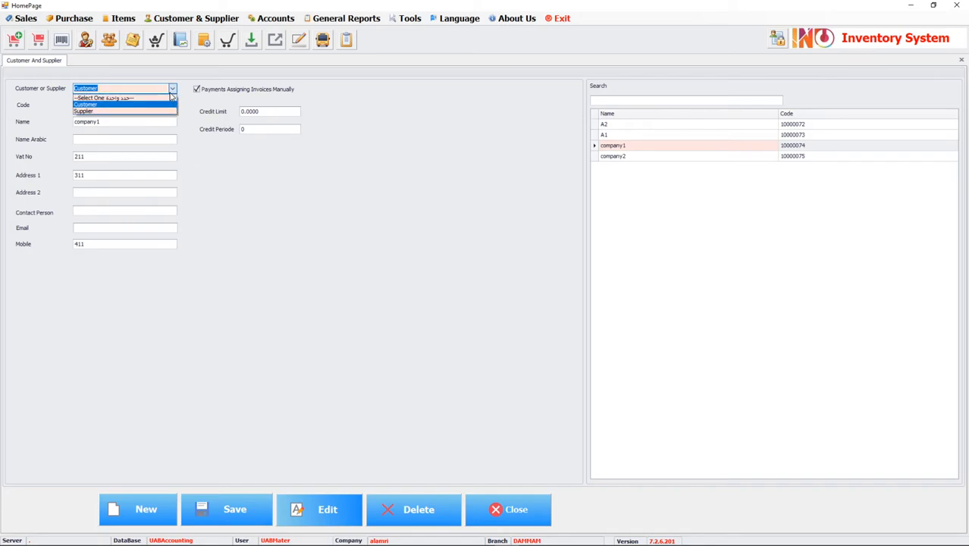
left_click(166, 111)
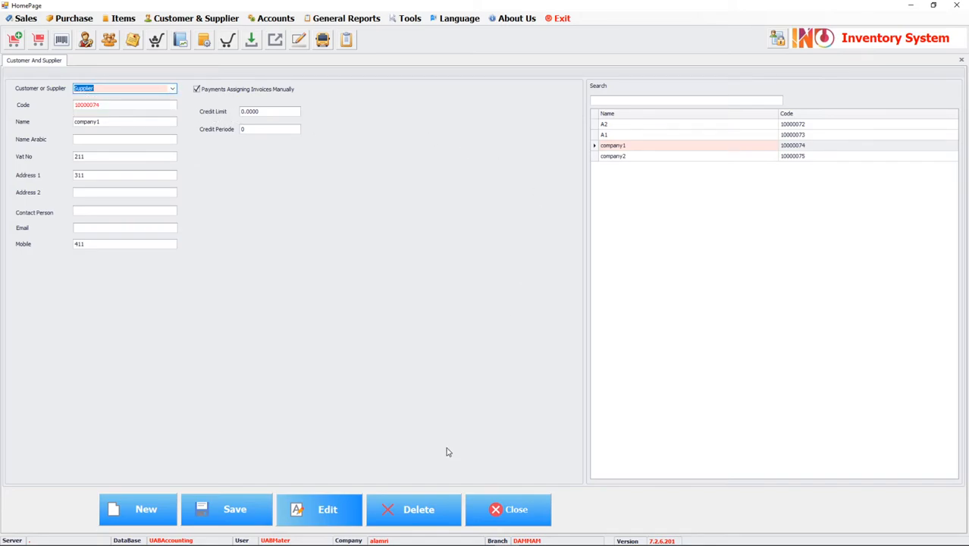
left_click(173, 89)
left_click(171, 105)
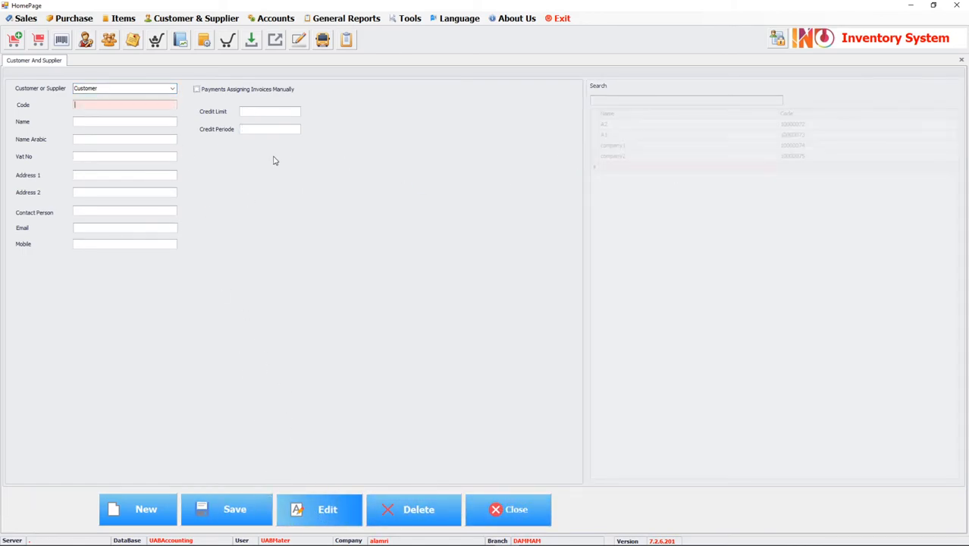
left_click(173, 89)
left_click(166, 110)
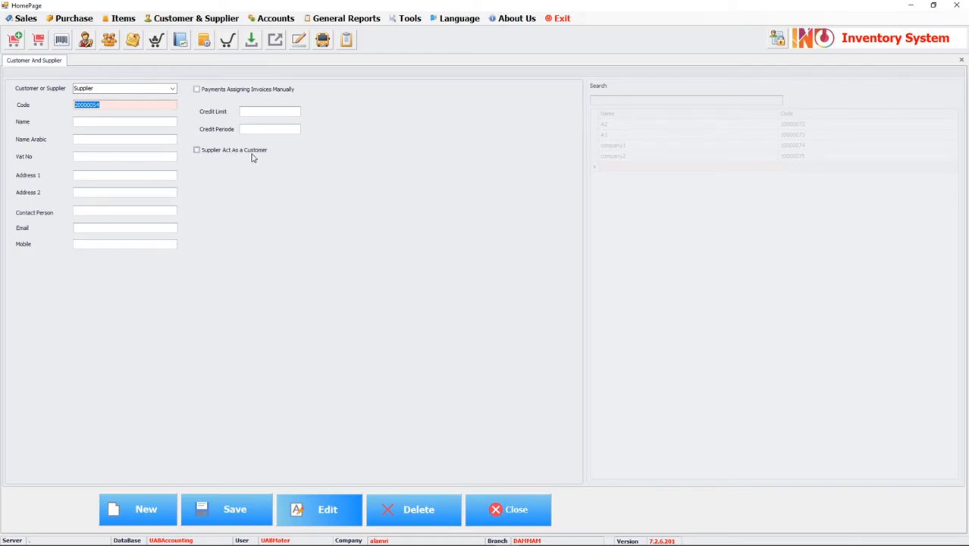
left_click(203, 153)
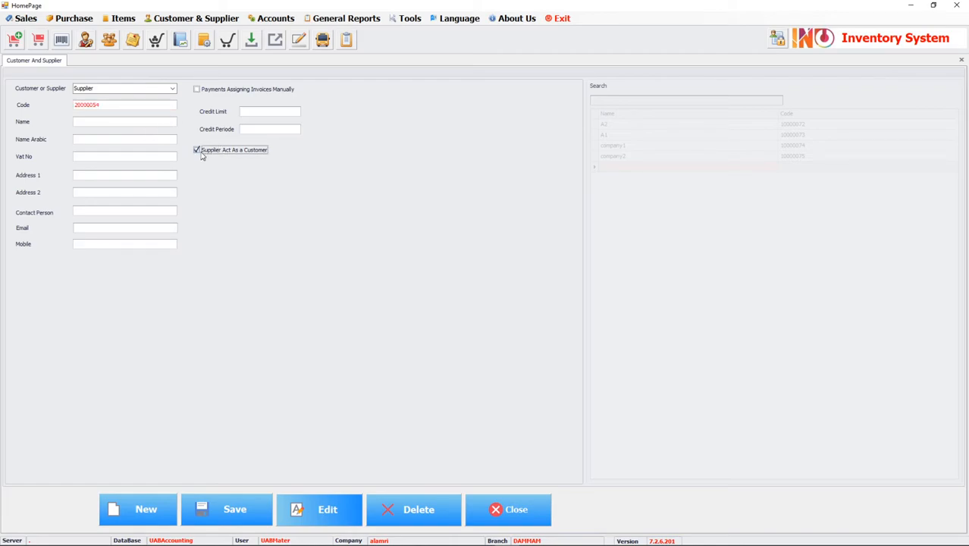
left_click(265, 151)
Open the expense form and close the customer and supplier record
left_click(206, 19)
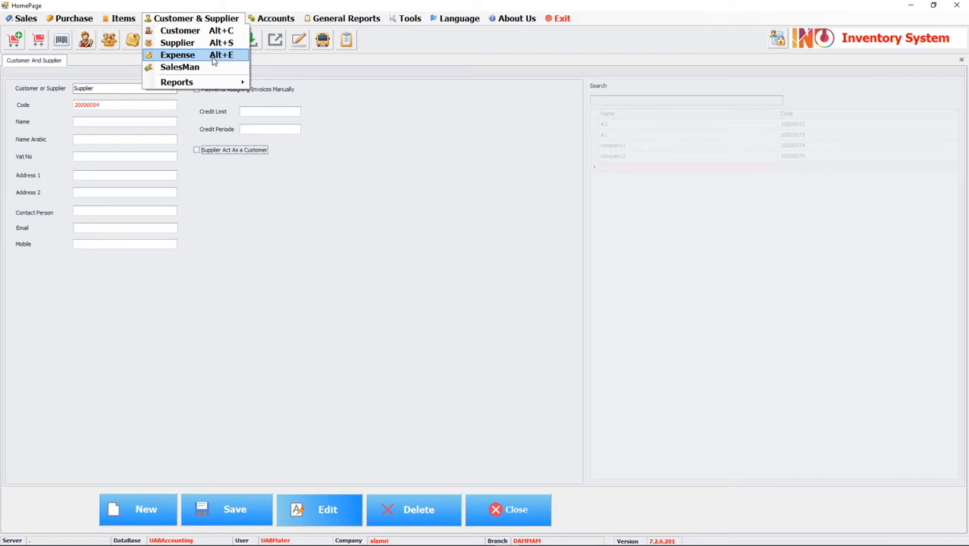
left_click(213, 62)
left_click(58, 62)
left_click(496, 504)
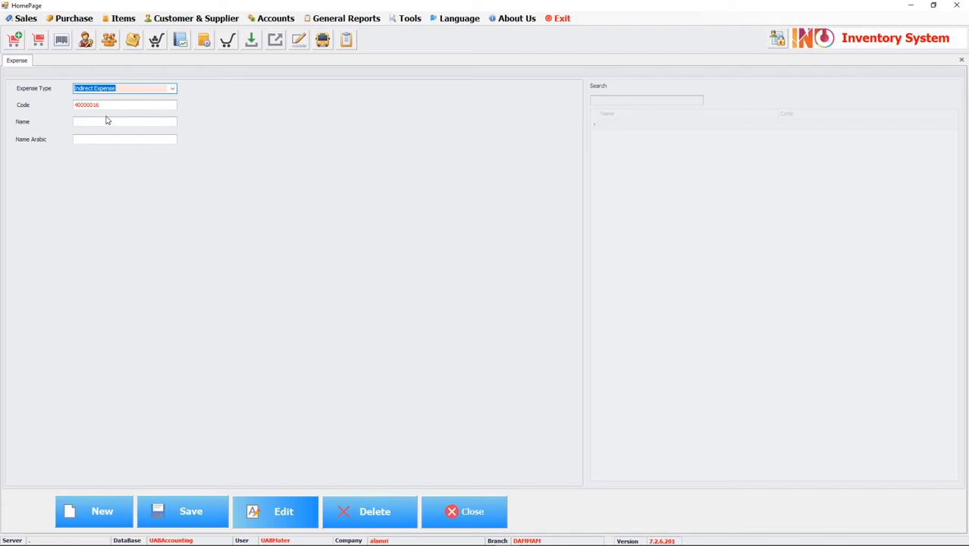
Create and save an indirect expense account named "fuel"
left_click(172, 88)
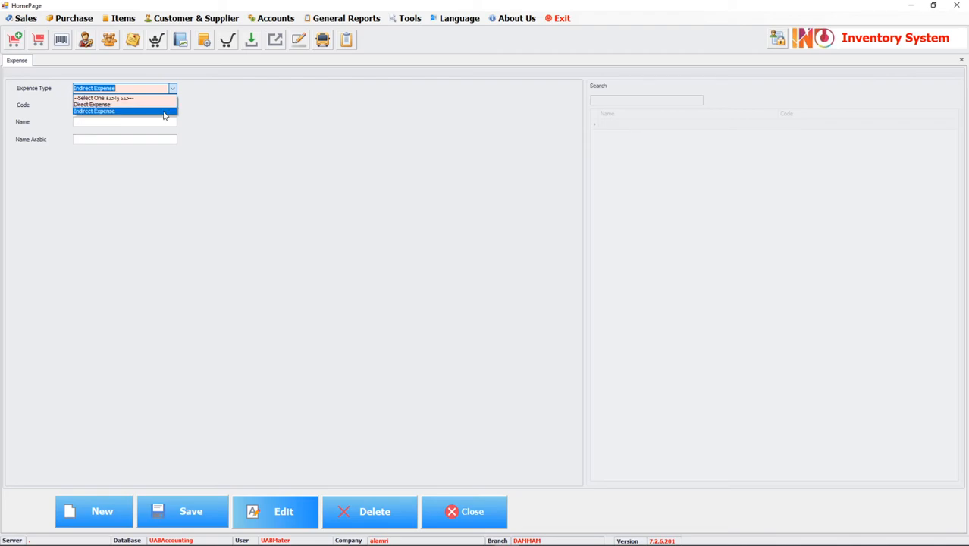
left_click(163, 111)
left_click(155, 121)
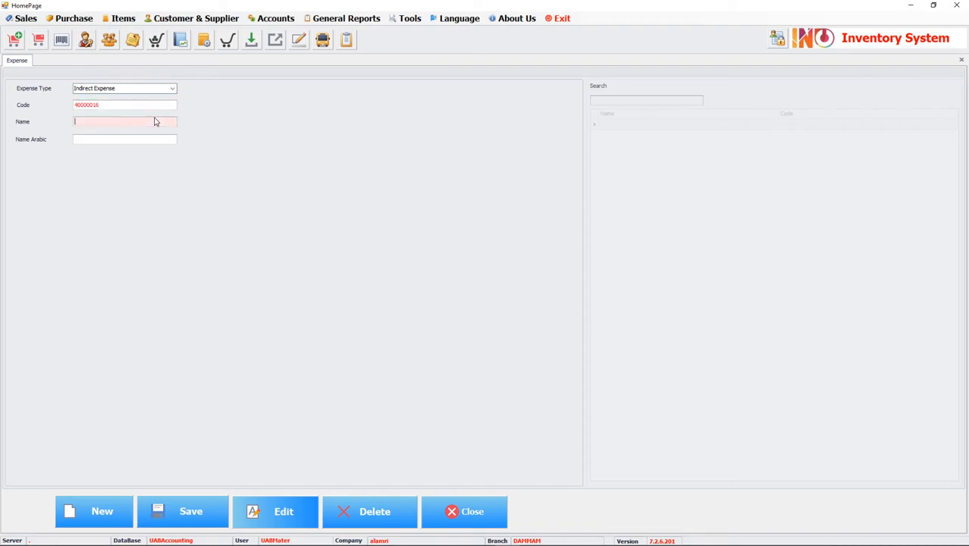
type("fuel")
left_click(212, 501)
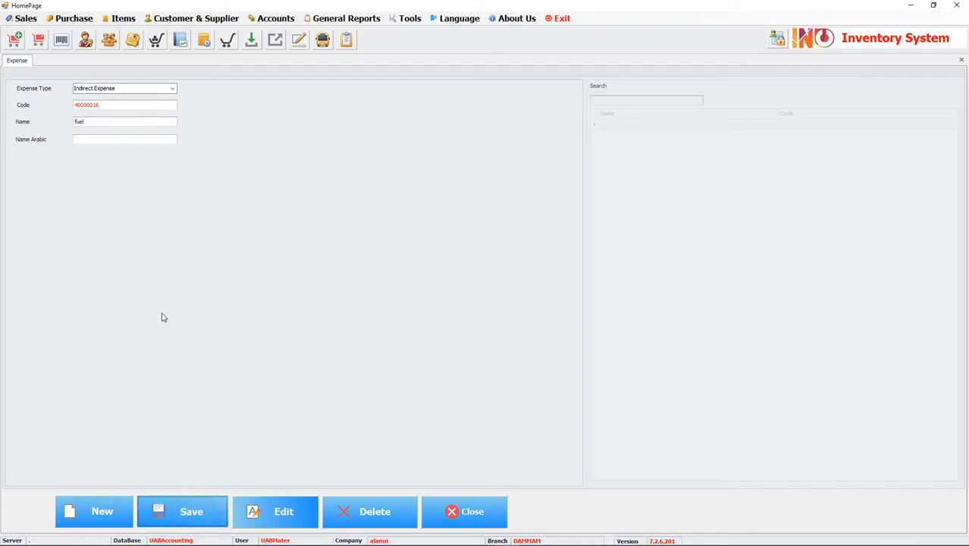
Create and save a direct expense account named "rent"
left_click(121, 88)
left_click(174, 89)
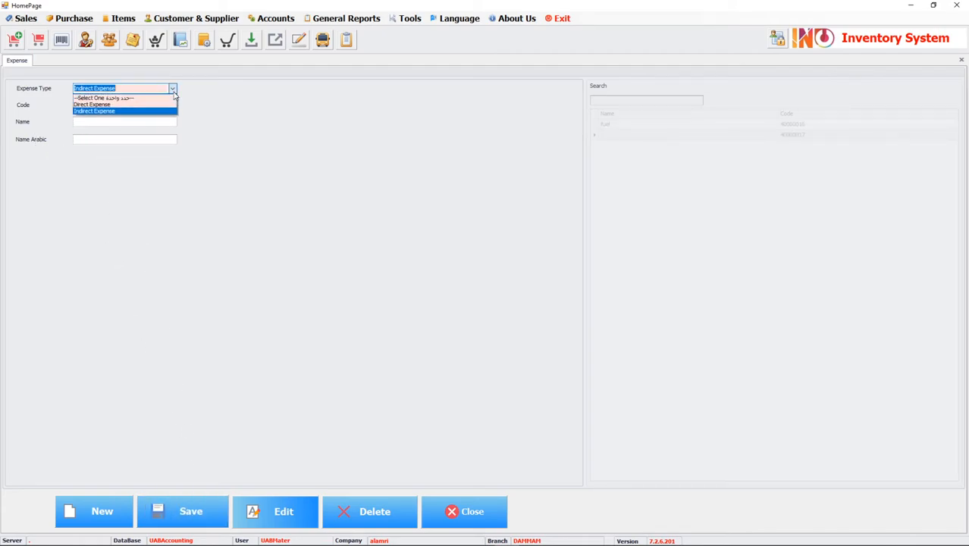
left_click(159, 112)
left_click(157, 121)
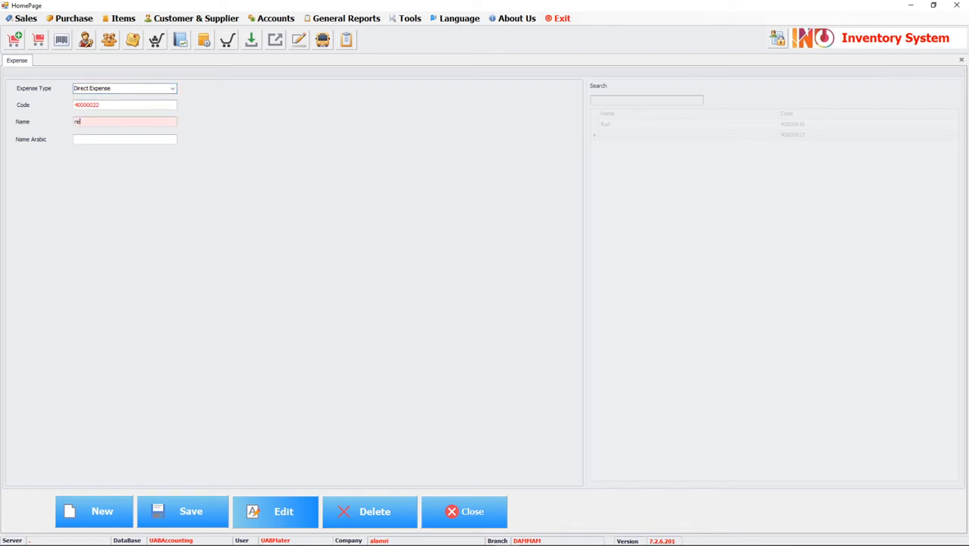
type("rent")
left_click(191, 502)
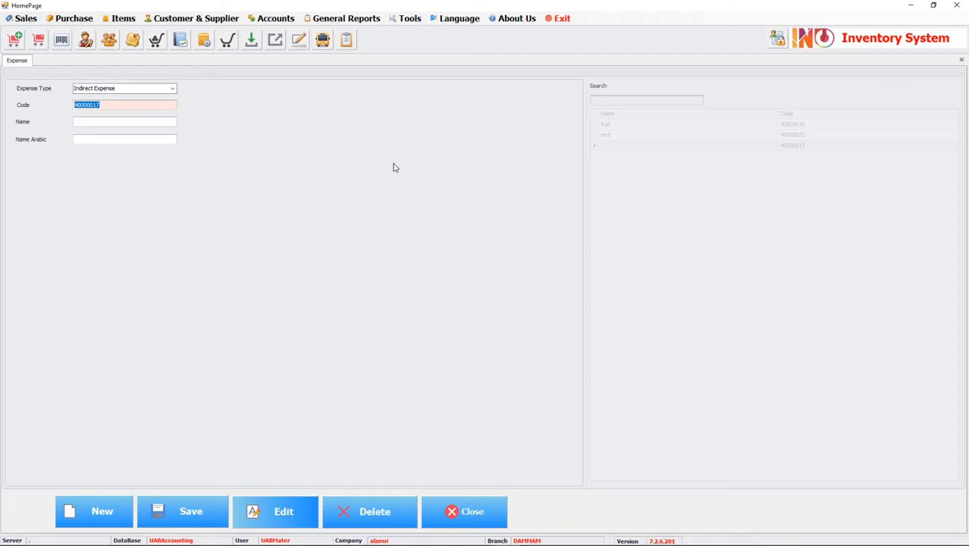
Start an advance payment voucher and add a fuel expense line with the description "Monthly fuel expense" and an amount of 1050
left_click(298, 23)
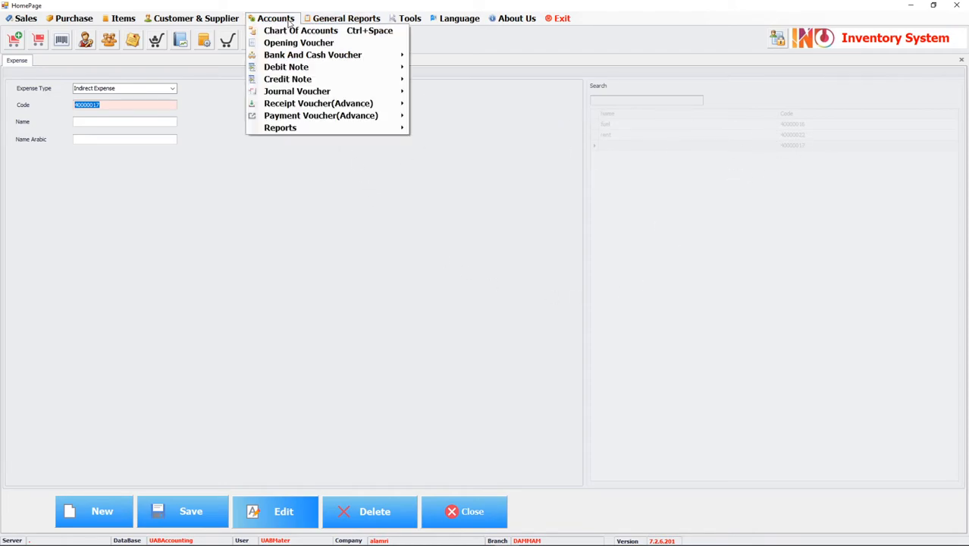
left_click(298, 120)
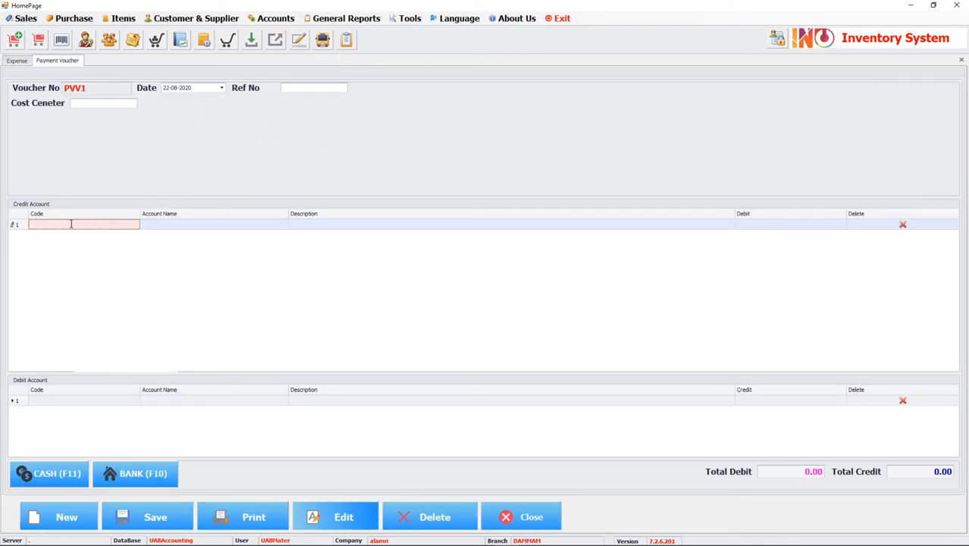
type("fue")
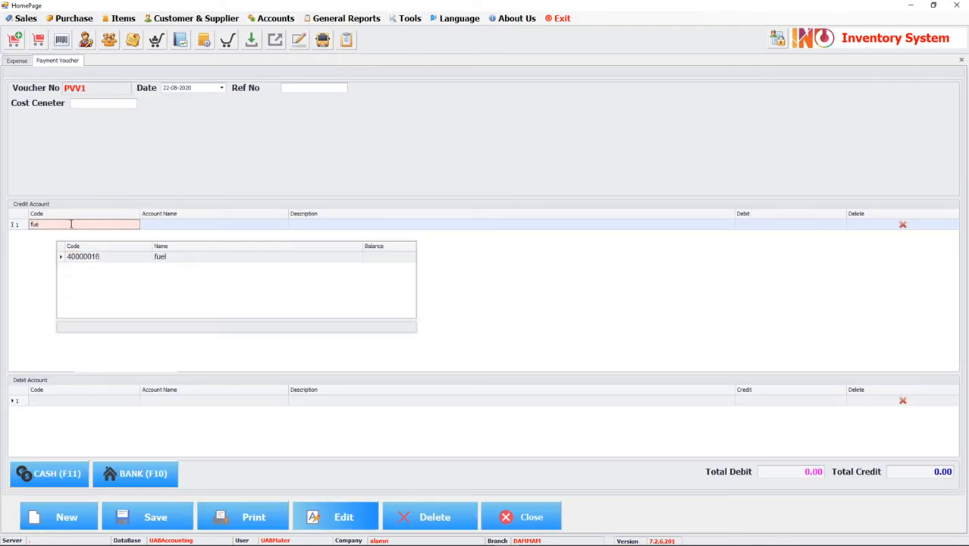
type("l")
key("Return")
type("Mon")
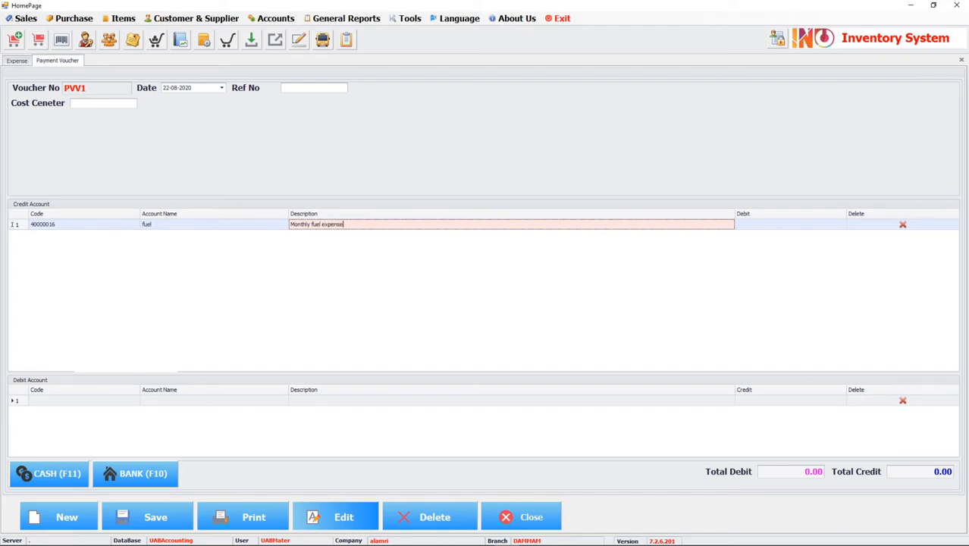
key("Return")
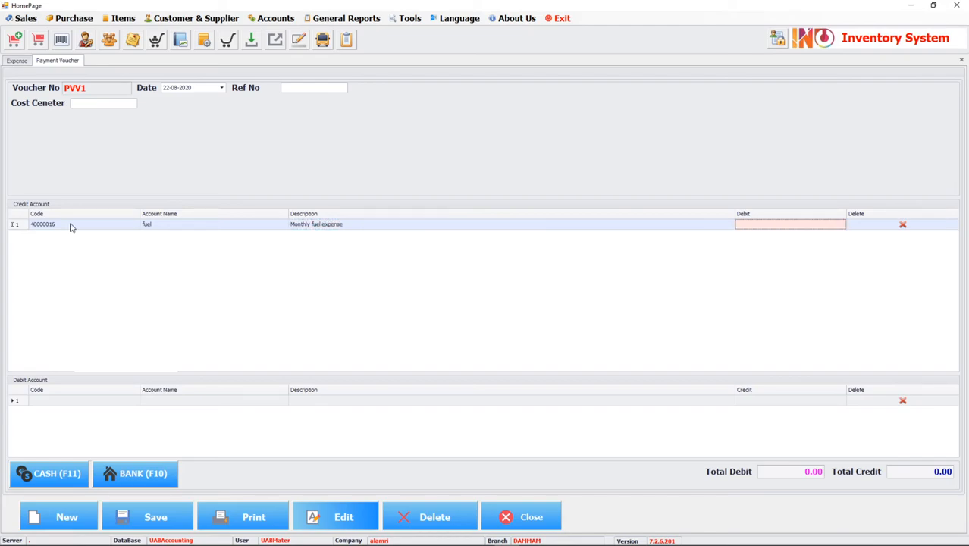
type("1051")
key("Return")
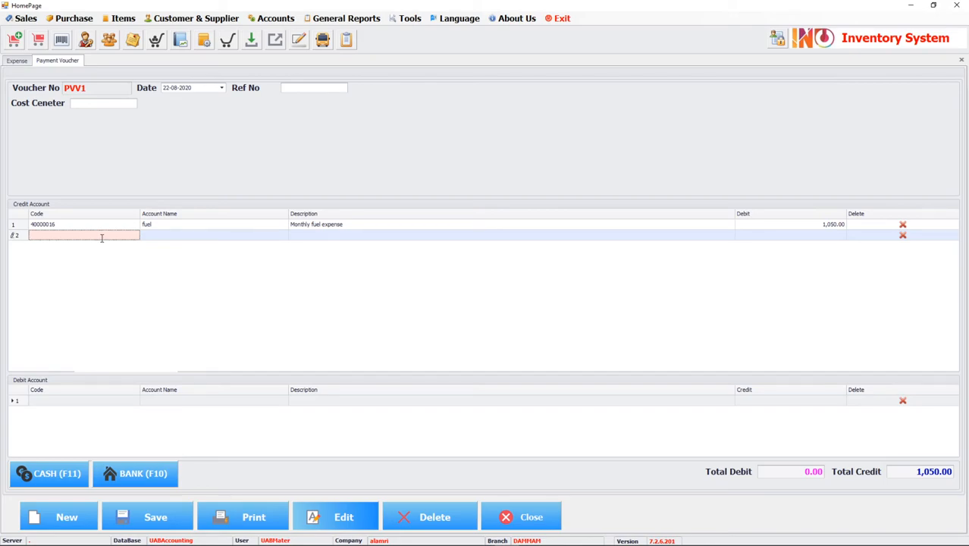
Add a rent expense line to the voucher with the description "Monthly rent" and an amount of 10000
type("rent")
key("Return")
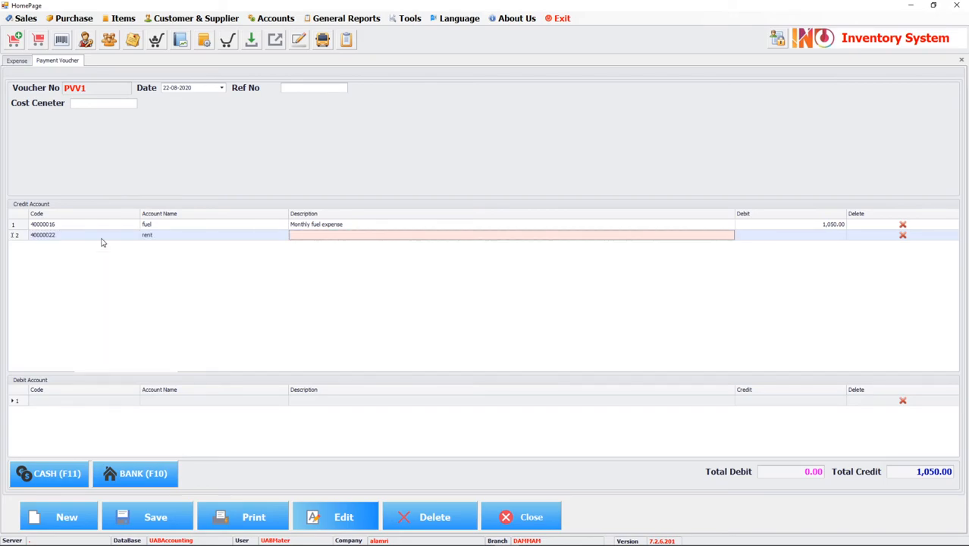
type("Monthly rent")
key("Return")
type("1000")
key("Return")
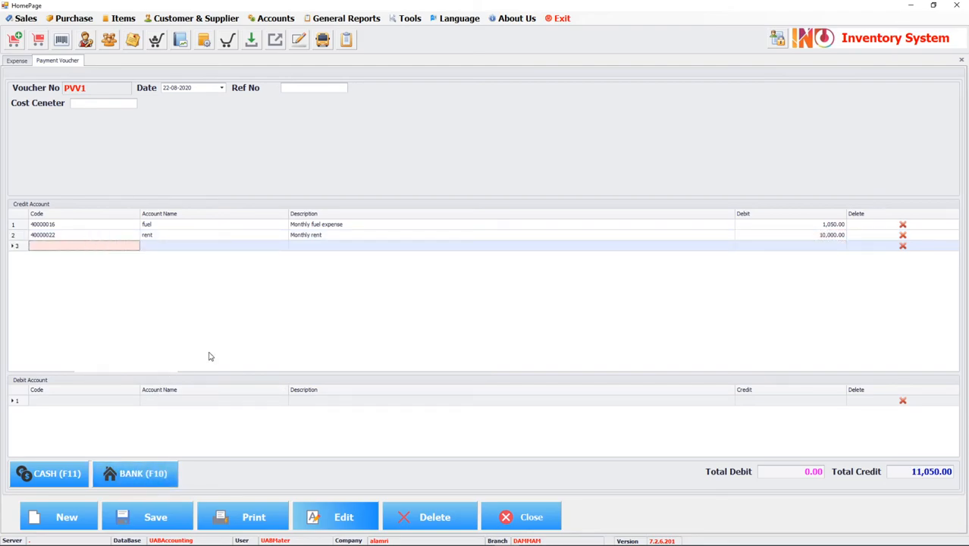
Balance the payment voucher against the bank account and save it without printing
left_click(153, 479)
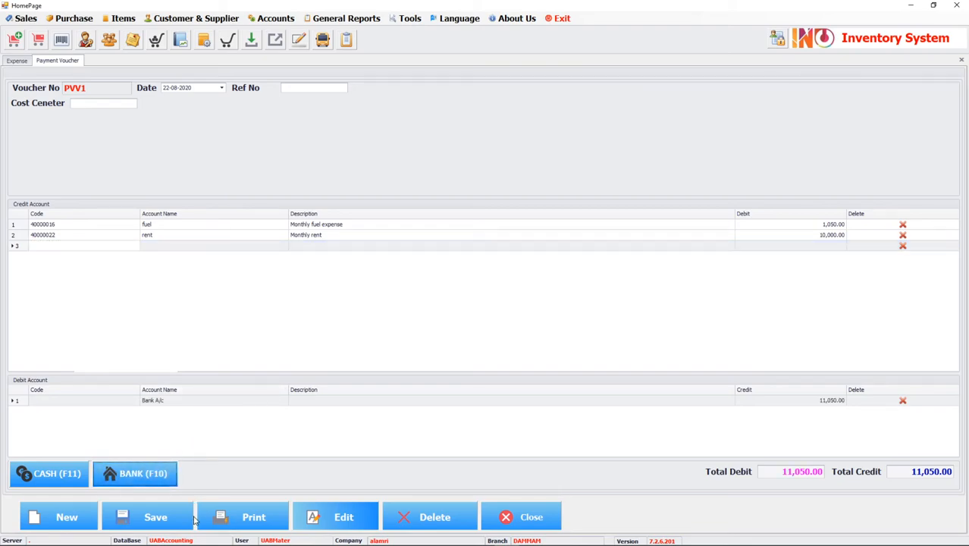
left_click(169, 524)
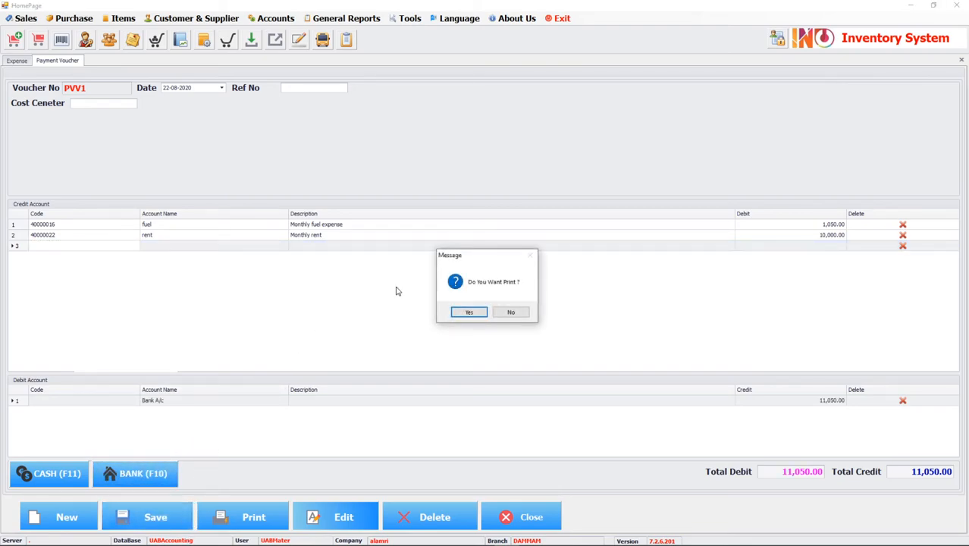
left_click(512, 313)
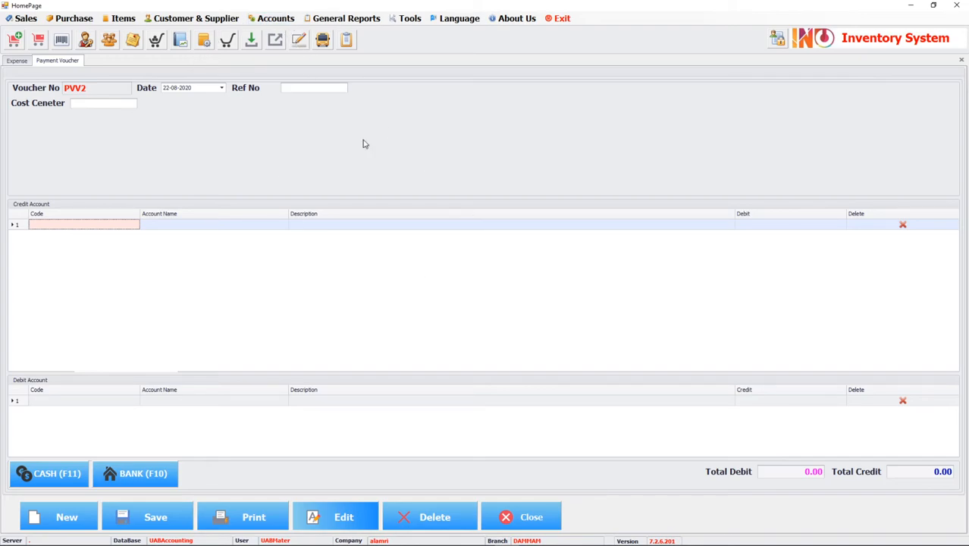
Review the payment voucher report, and close it along with the payment voucher and expense forms
left_click(288, 18)
mouse_move(351, 119)
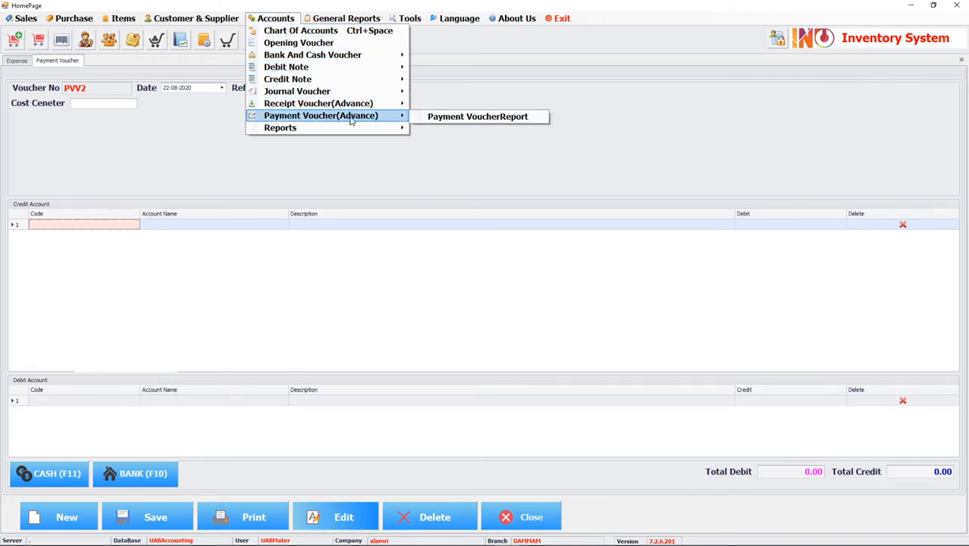
left_click(465, 118)
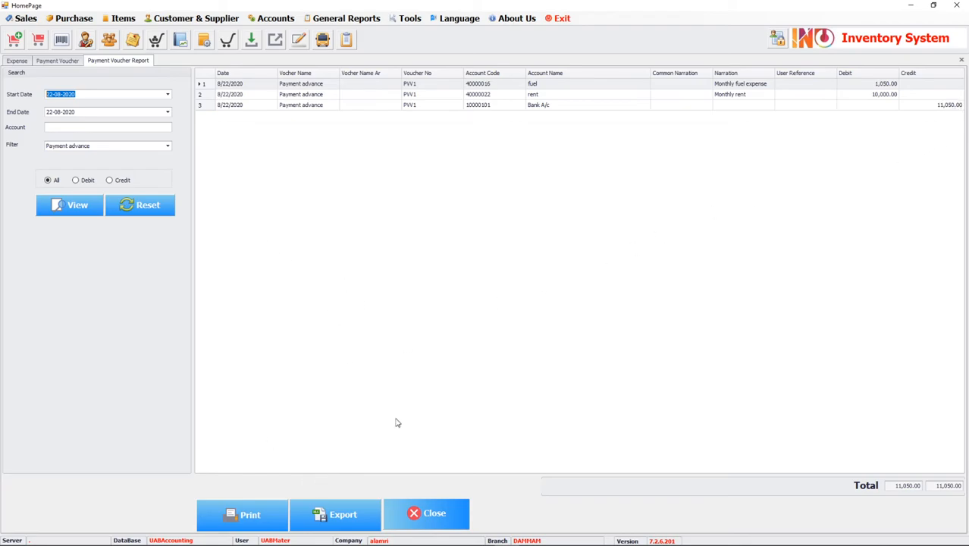
left_click(436, 513)
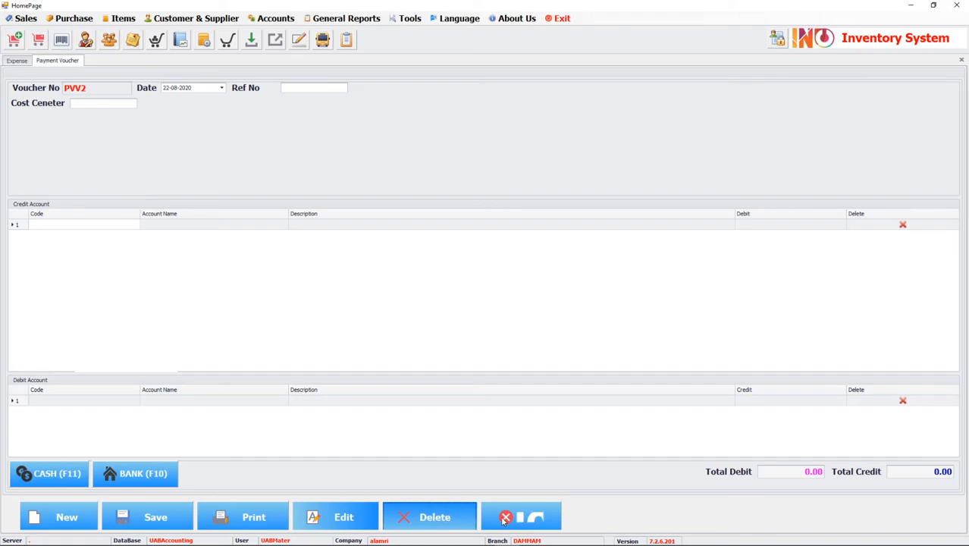
left_click(527, 516)
left_click(464, 512)
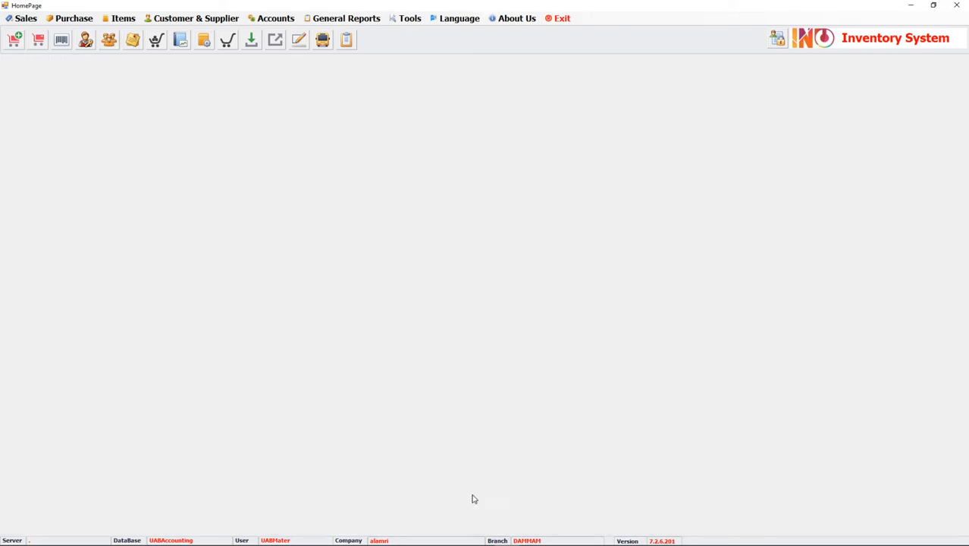
Open the salesman form and enter the name "Salesman1" with a commission of 10%
left_click(180, 18)
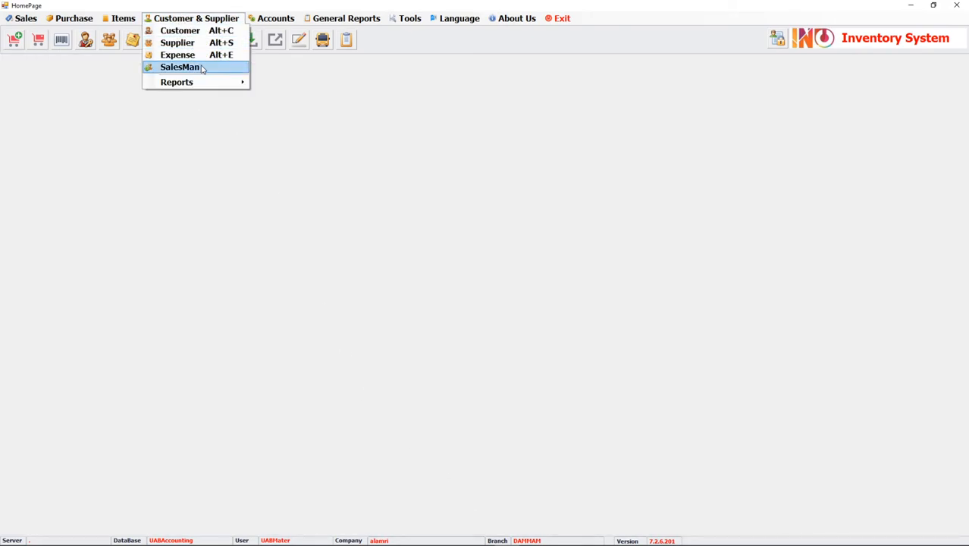
left_click(182, 67)
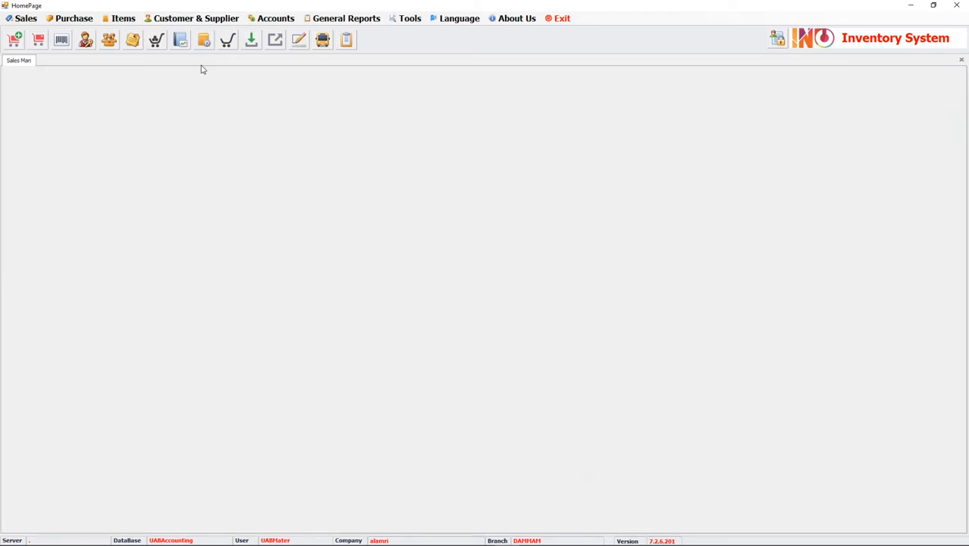
left_click(173, 104)
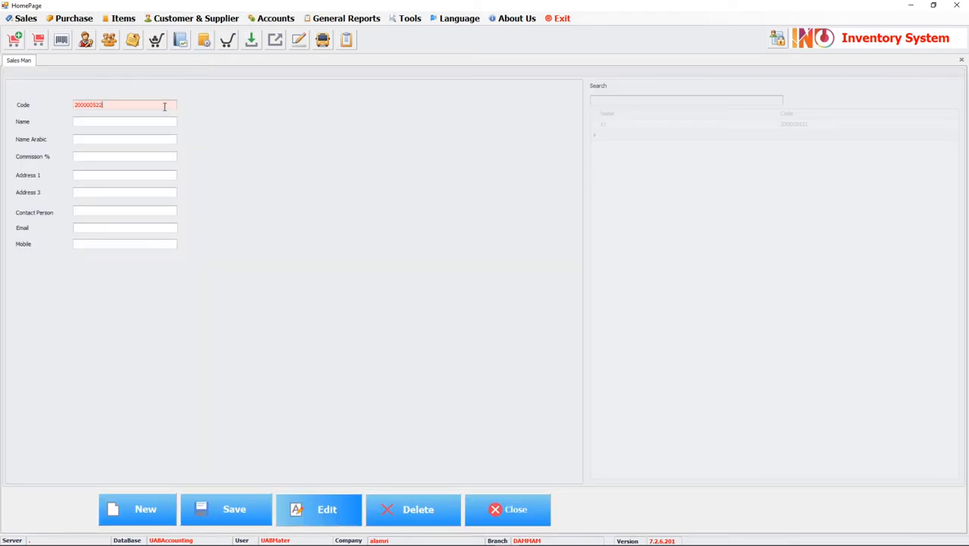
left_click(129, 120)
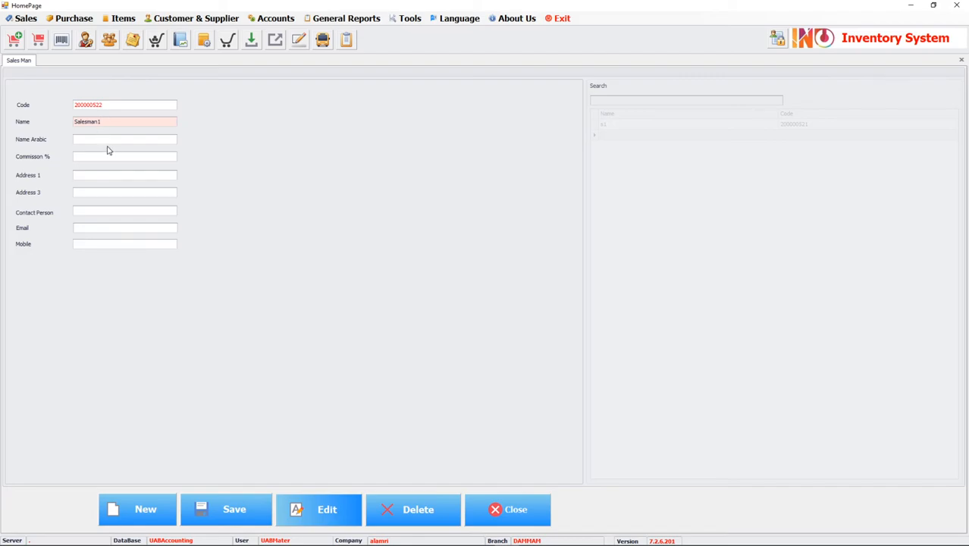
left_click(97, 141)
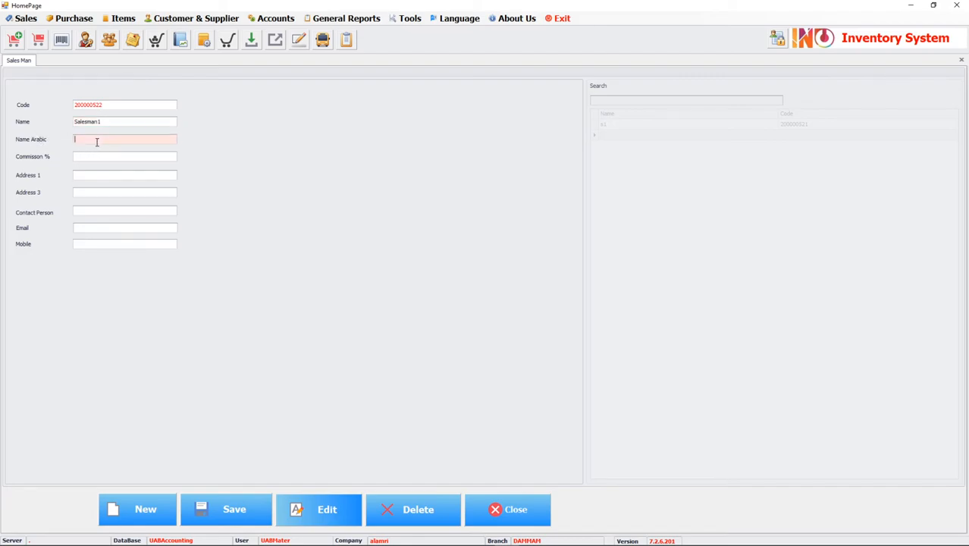
left_click(95, 156)
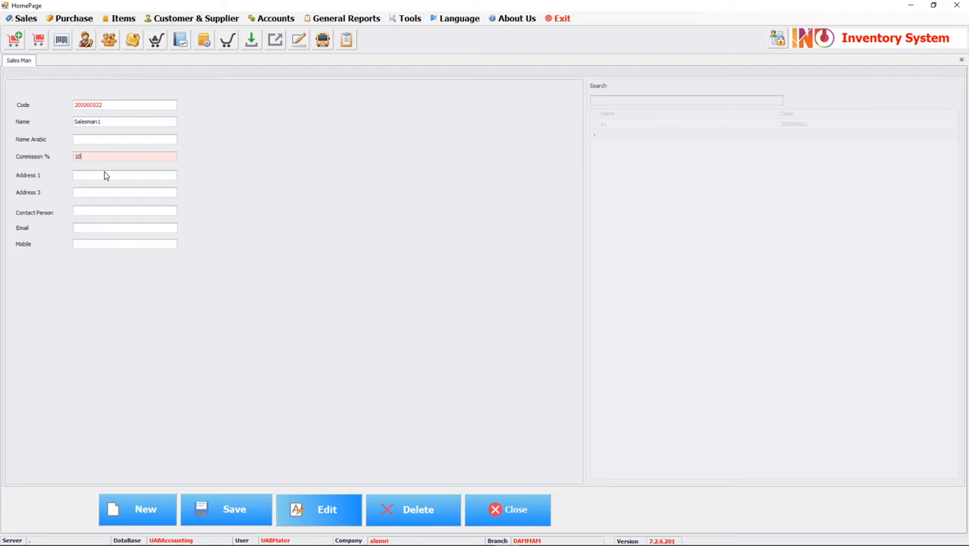
Leave the salesman's address and contact details blank and save the record
left_click(111, 174)
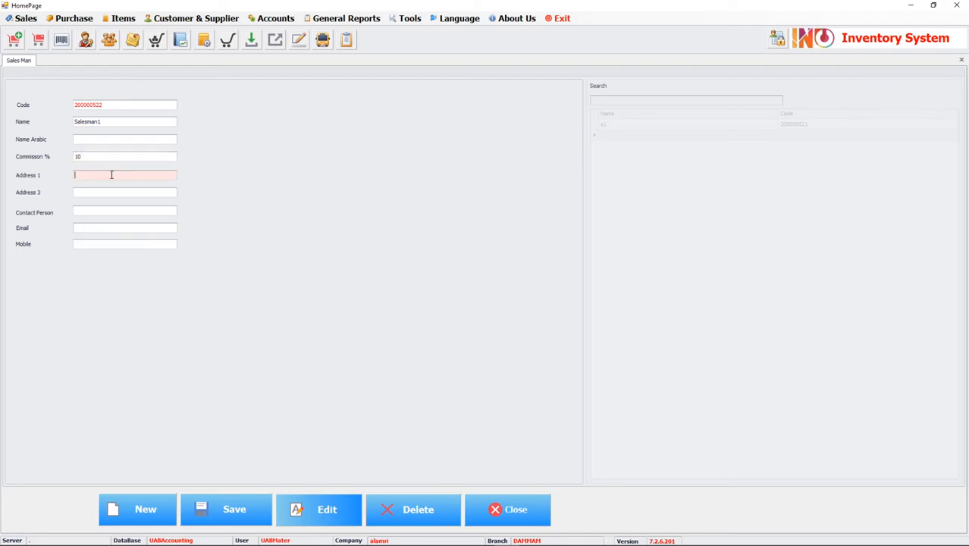
left_click(112, 212)
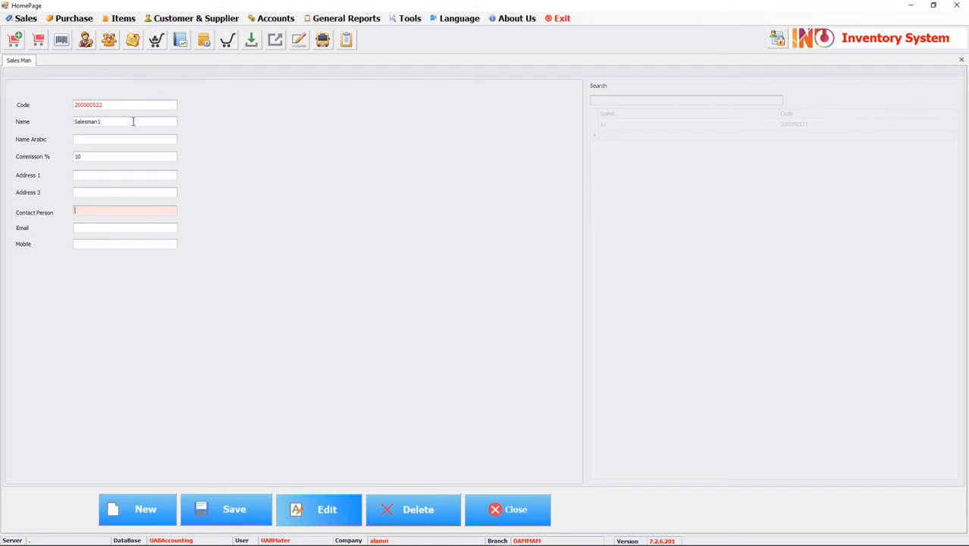
left_click(120, 227)
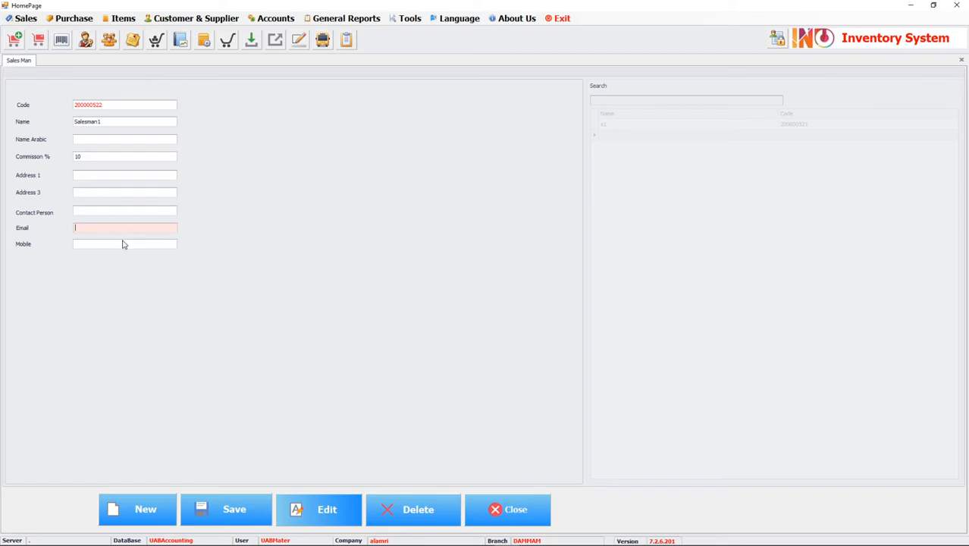
left_click(124, 244)
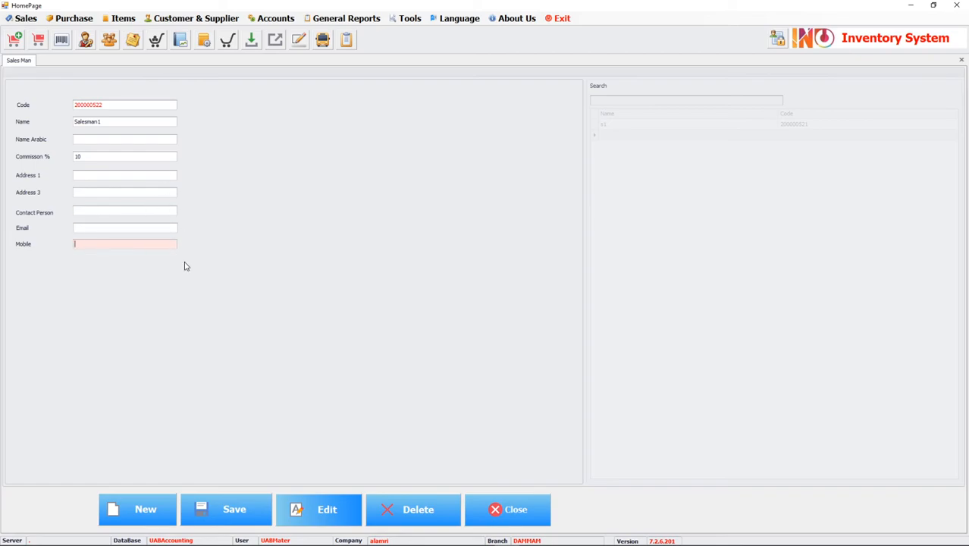
left_click(244, 516)
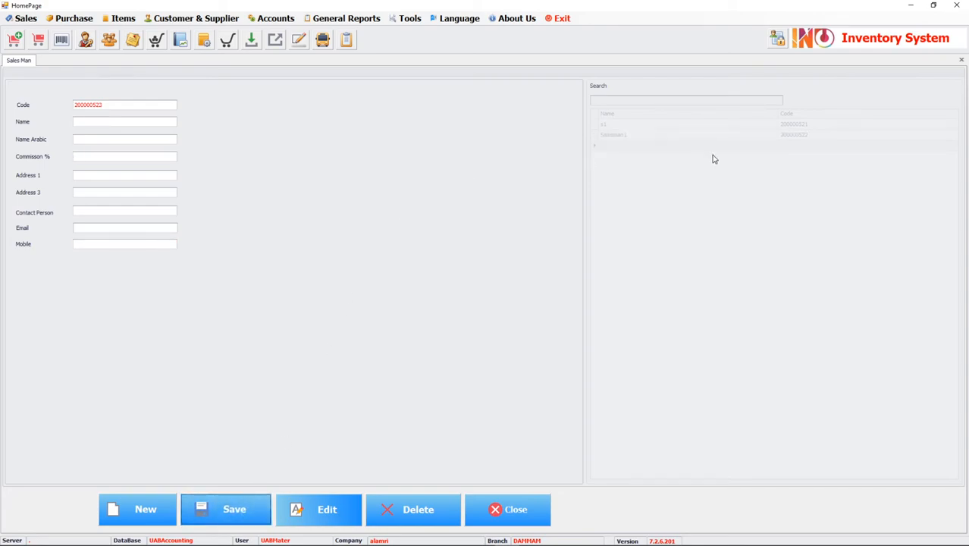
left_click(668, 138)
left_click(228, 509)
Start a credit sales invoice for the customer company1
left_click(23, 18)
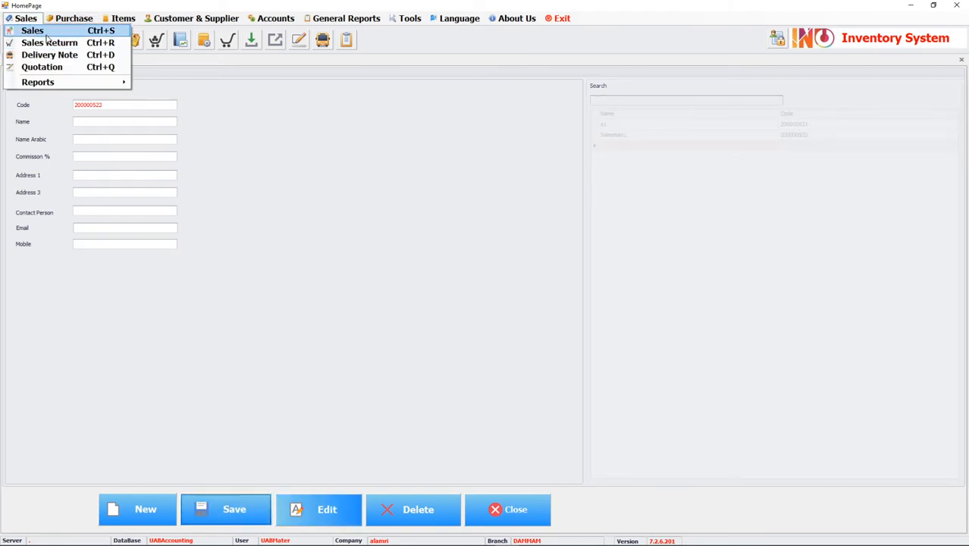
left_click(46, 34)
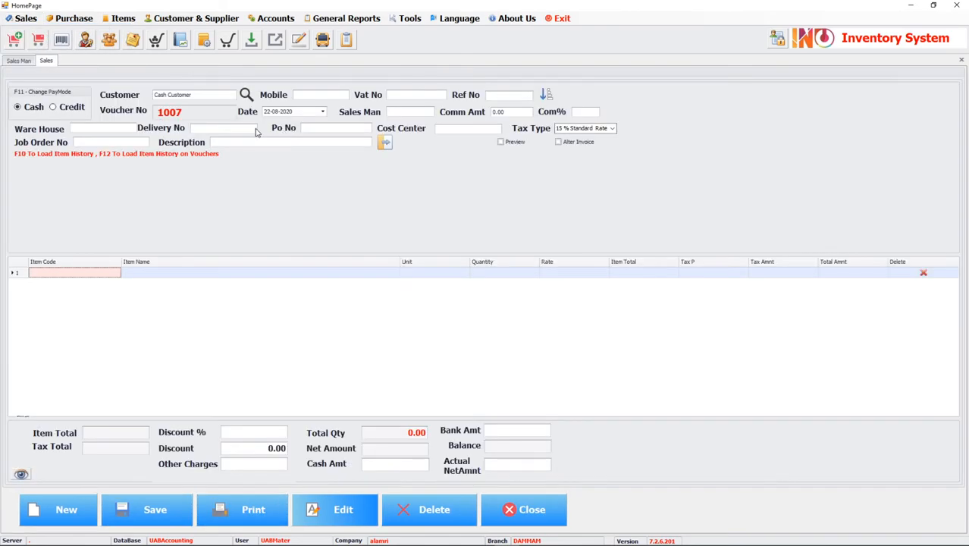
left_click(79, 108)
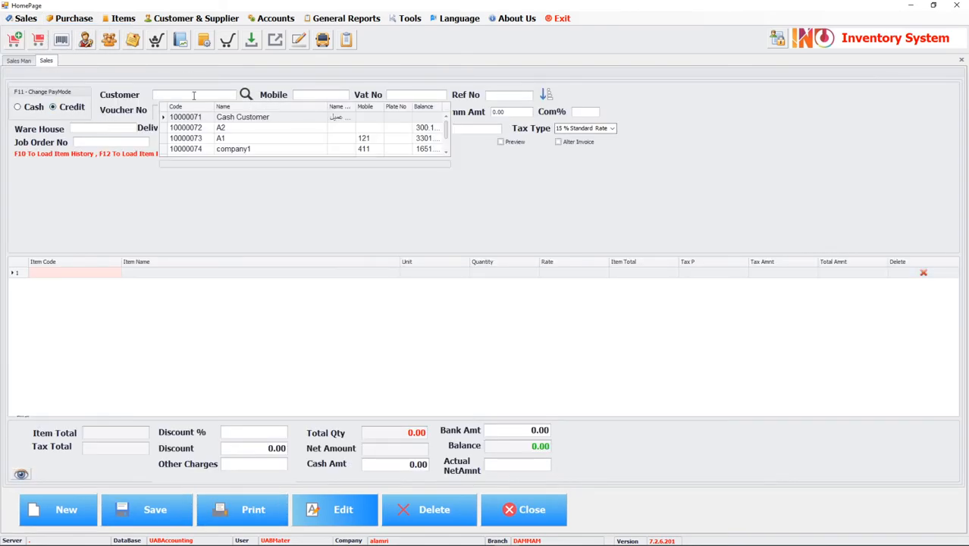
left_click(306, 151)
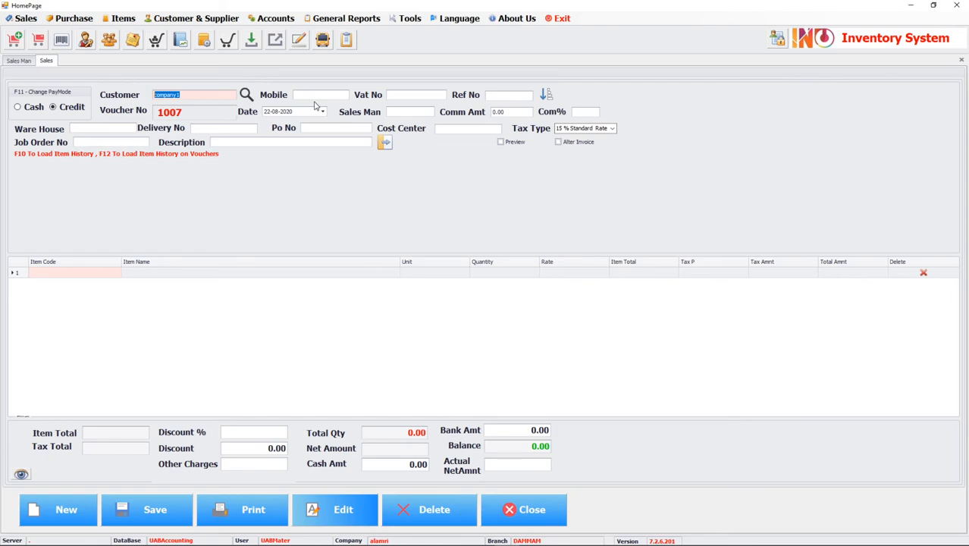
key("Return")
Assign Salesman1 to the sales invoice with a commission of 10%
left_click(440, 112)
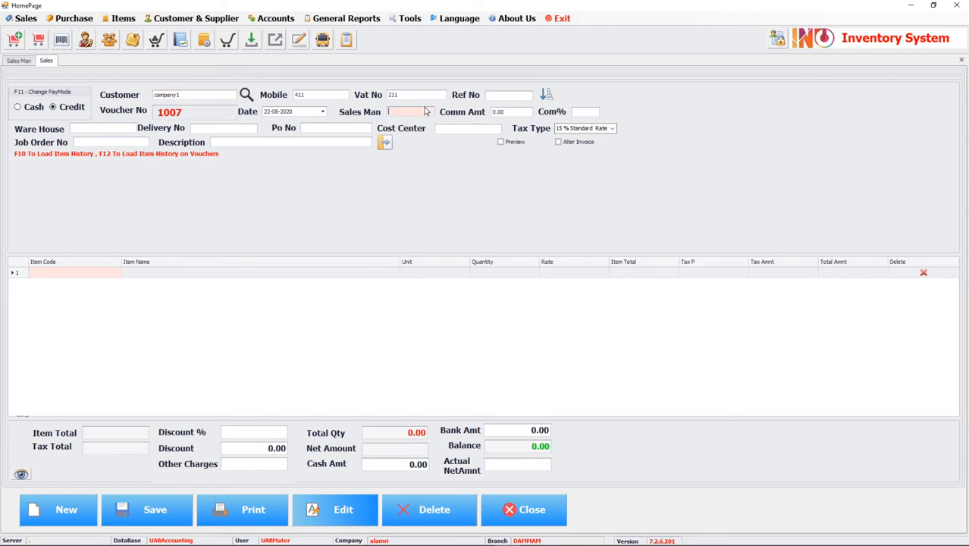
type("s")
left_click(476, 146)
left_click(577, 111)
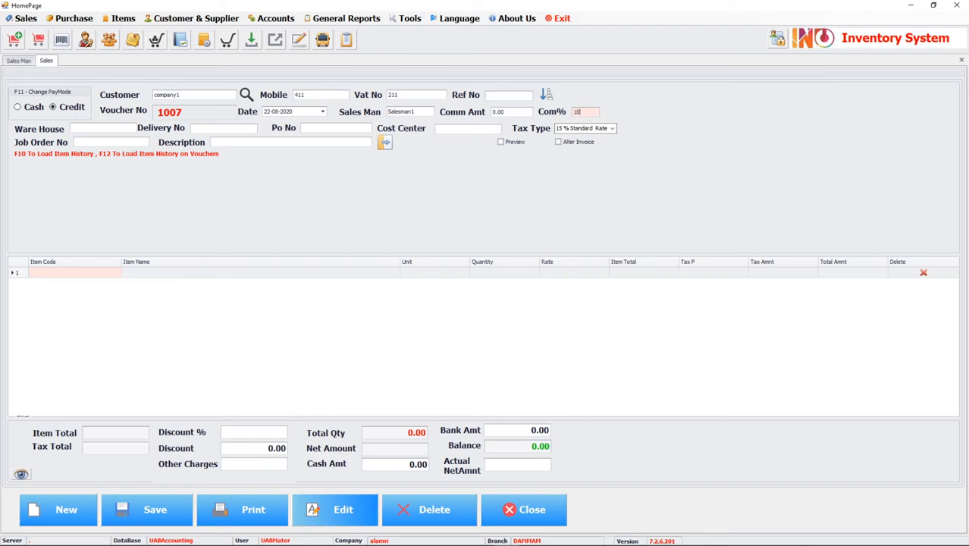
key("Return")
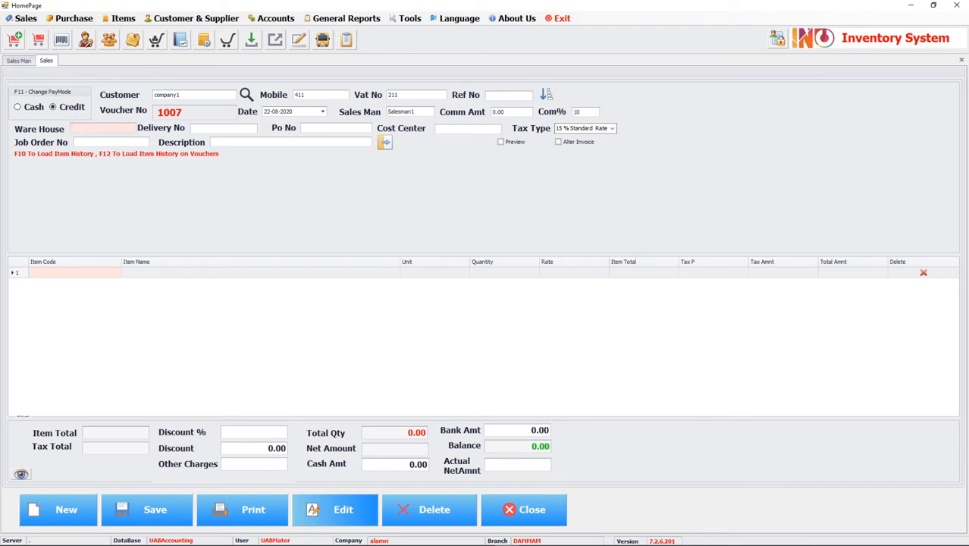
left_click(577, 112)
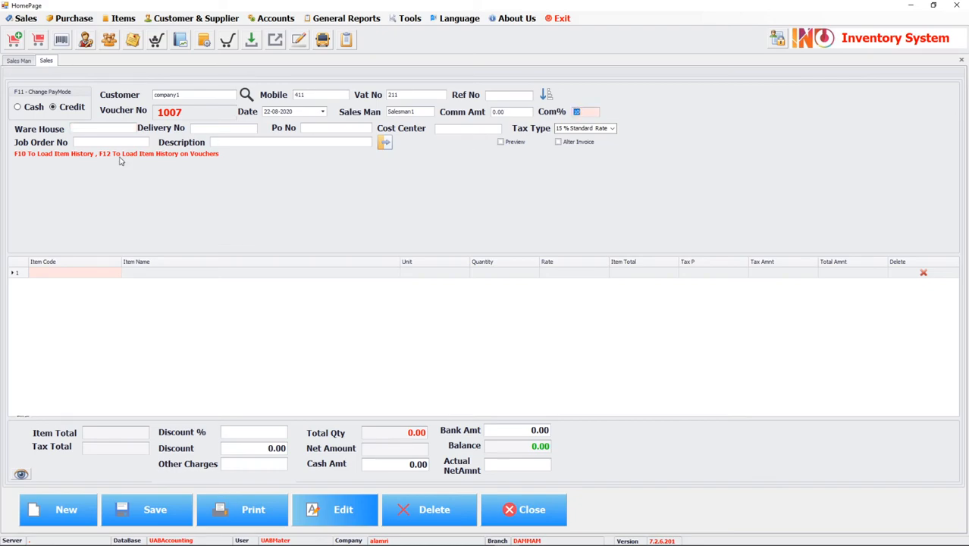
Add item 1001 (pepsi) with a quantity of 150 to the invoice and save it without printing
left_click(81, 271)
type("1001")
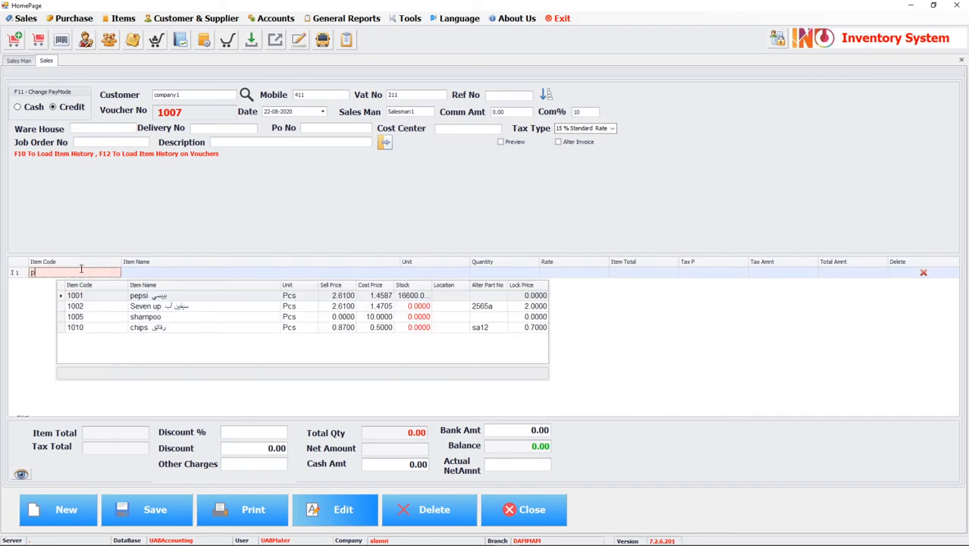
key("Return")
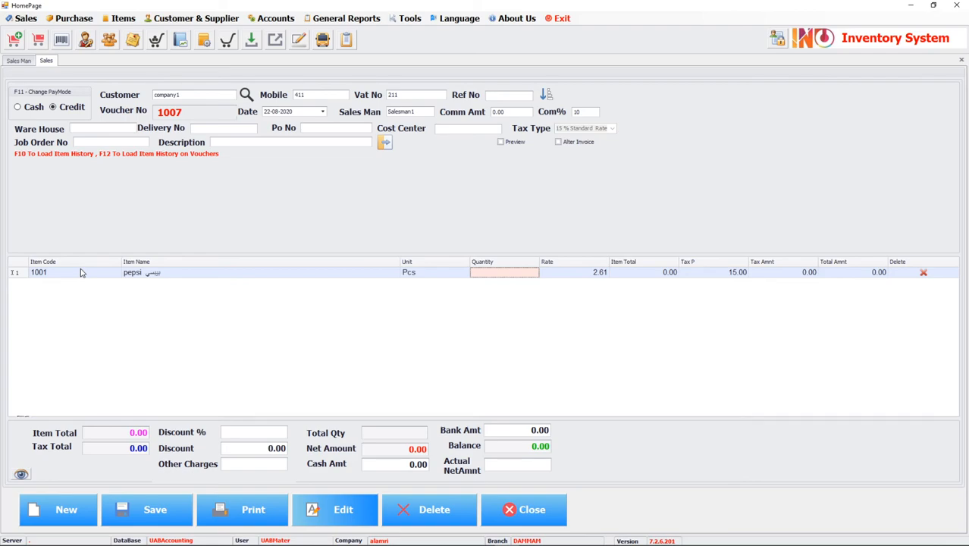
type("150")
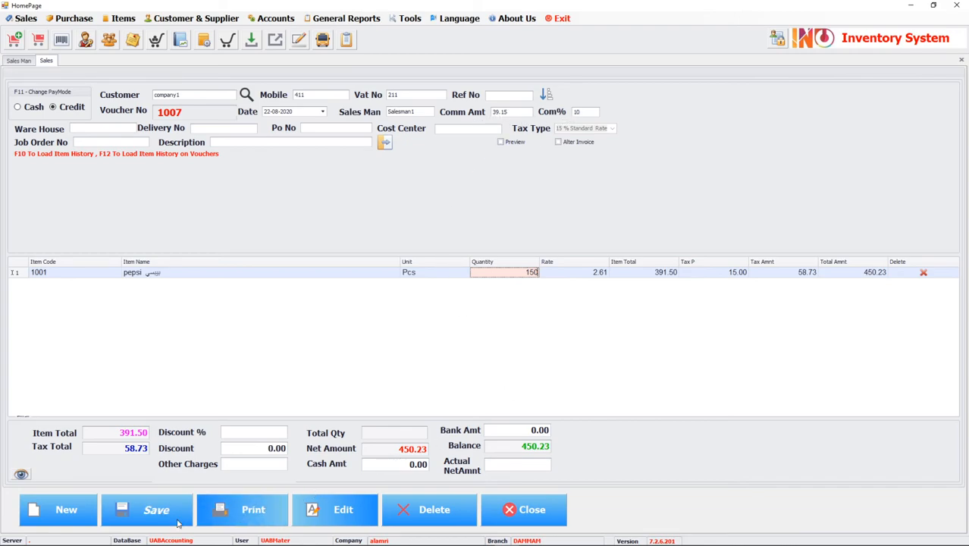
left_click(152, 509)
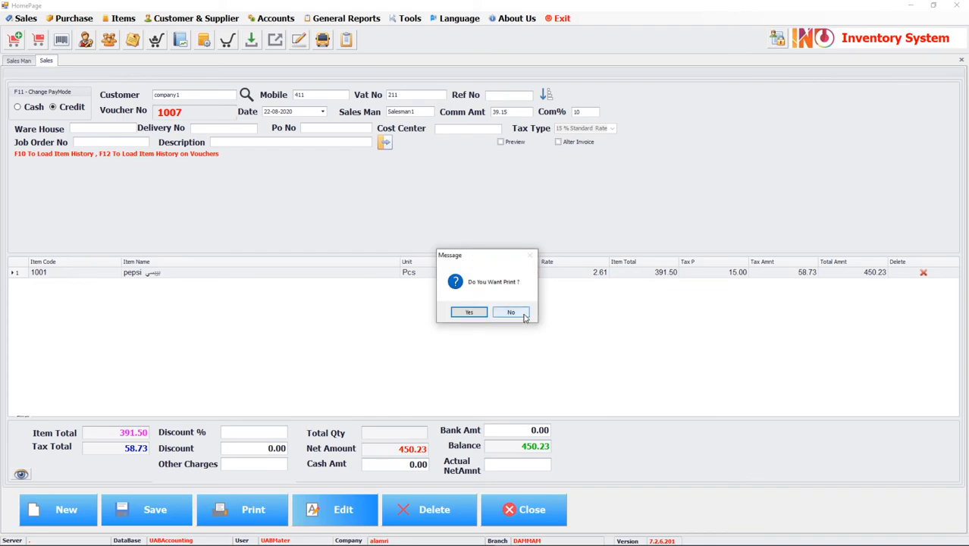
left_click(515, 314)
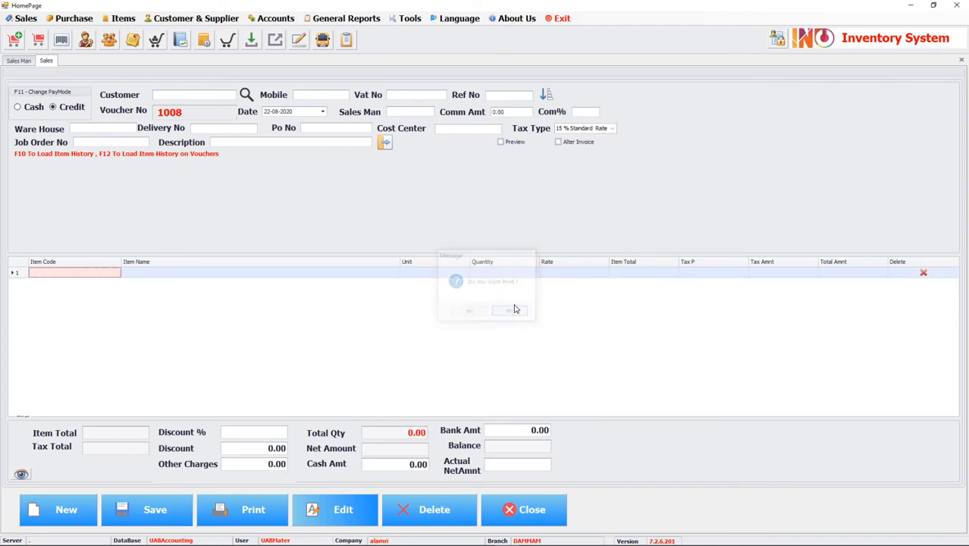
Open the salesman invoice report to check the commission on the sales invoices
left_click(211, 17)
mouse_move(216, 81)
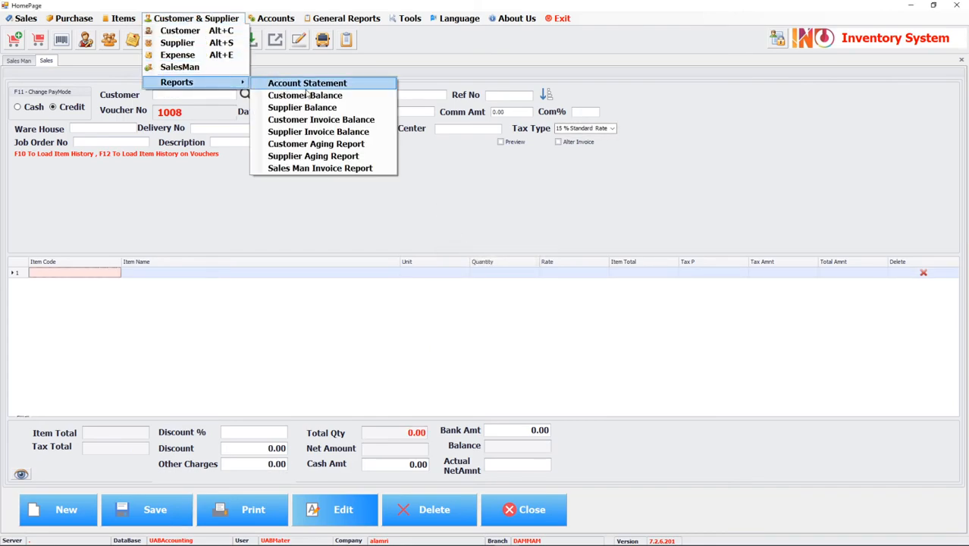
left_click(333, 168)
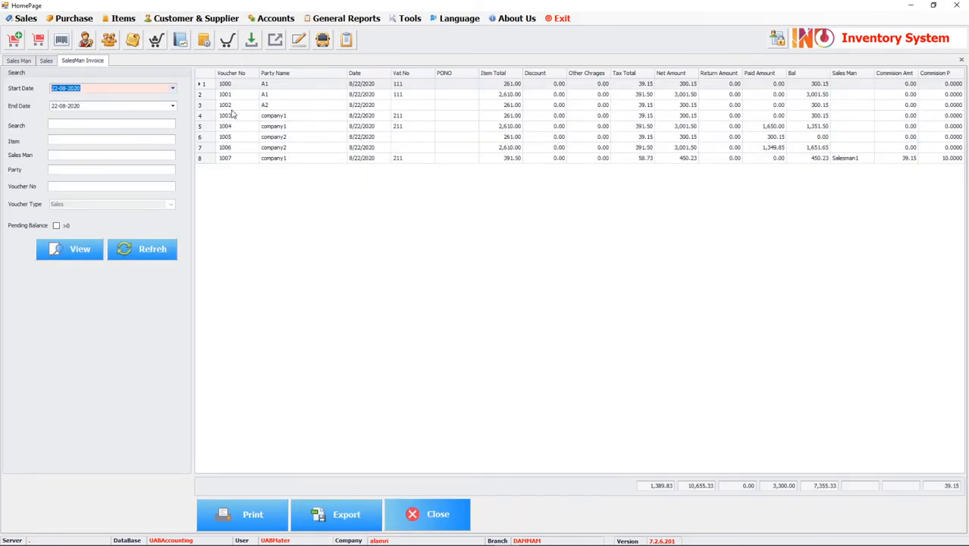
Filter the salesman invoice report by Salesman1 and view the matching invoices
left_click(103, 157)
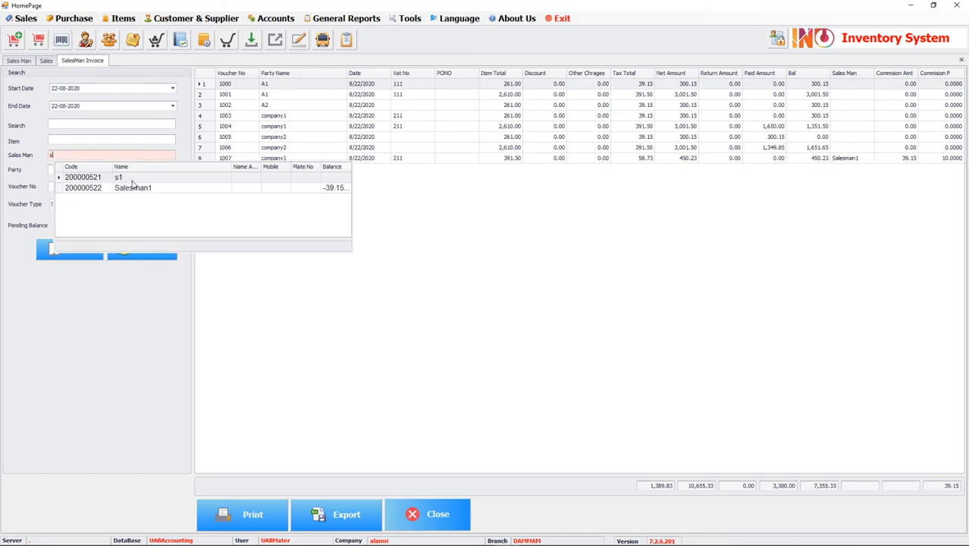
left_click(164, 187)
left_click(85, 252)
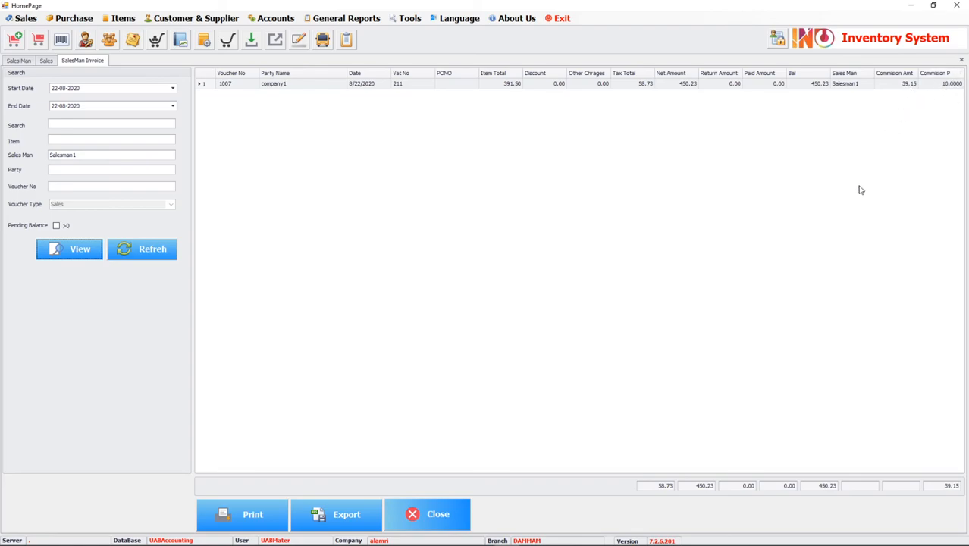
Close the salesman invoice report together with the open sales invoice and salesman forms
left_click(429, 514)
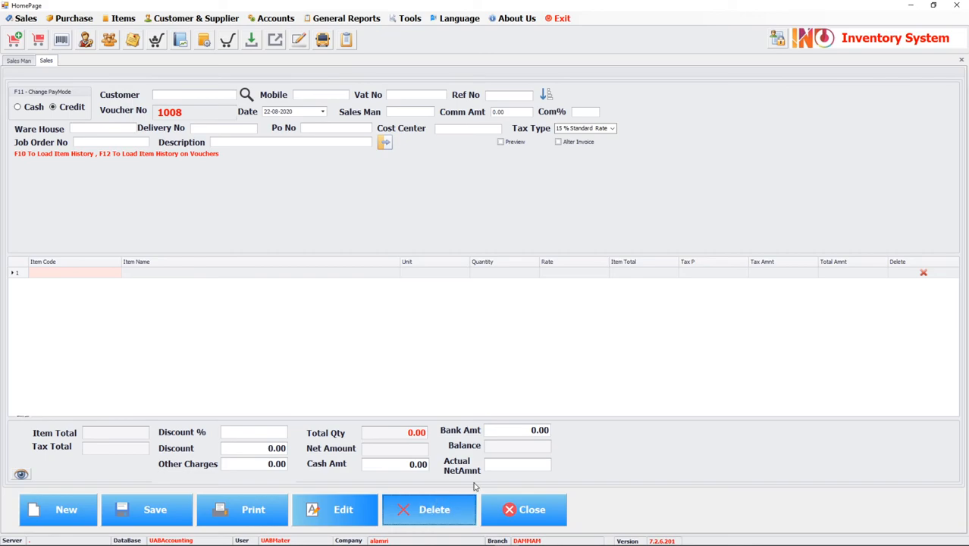
left_click(515, 510)
left_click(497, 509)
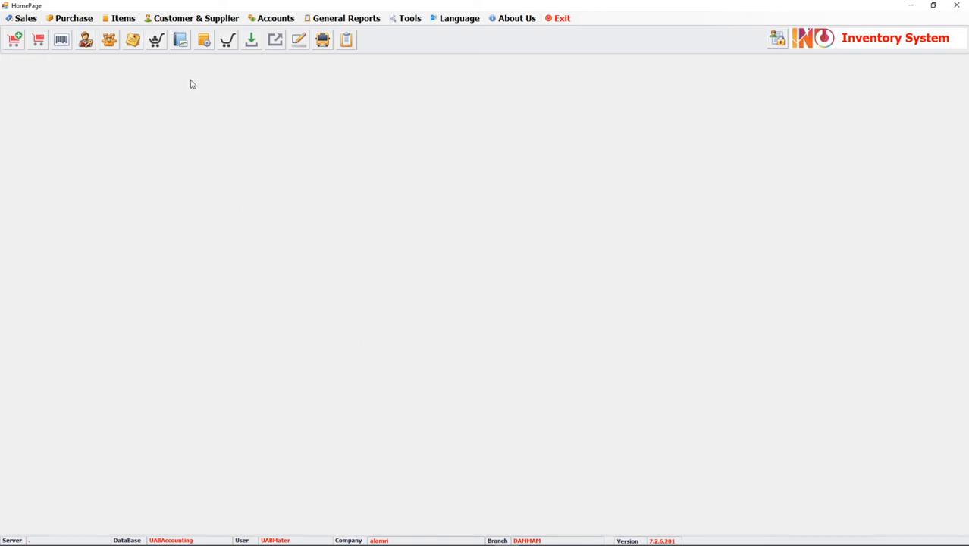
Open the customer balance report
left_click(202, 18)
mouse_move(245, 86)
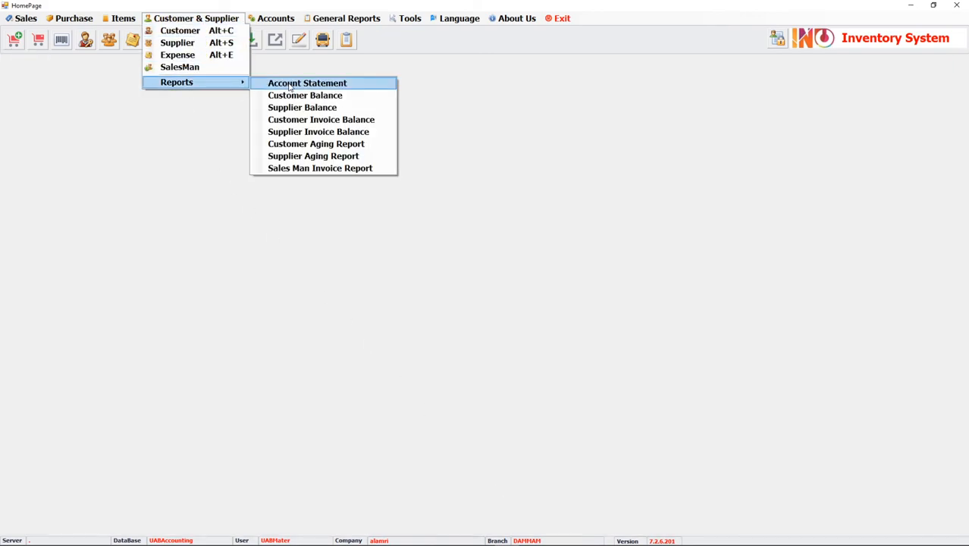
left_click(316, 97)
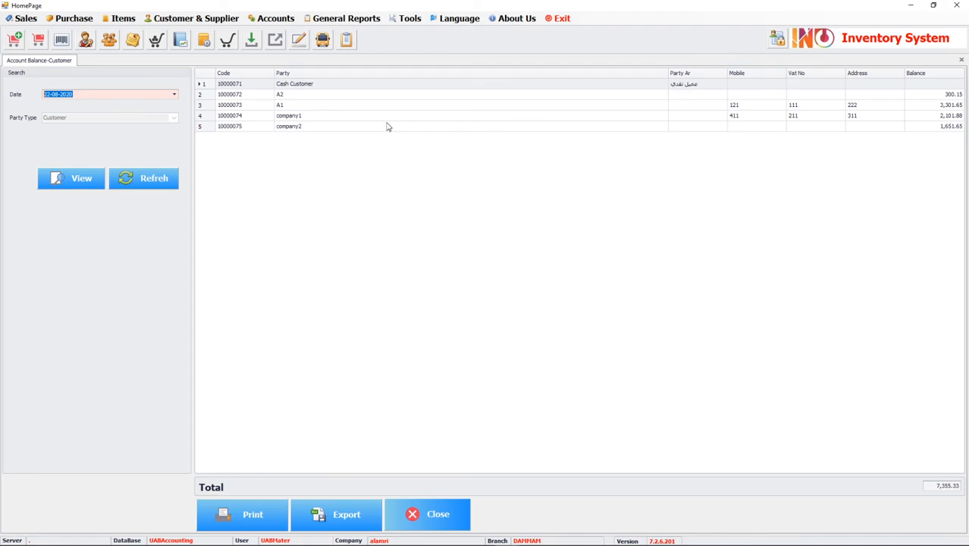
Open the account statements of company1 and company2 from their customer balance entries, then return to the balance report
double_click(668, 119)
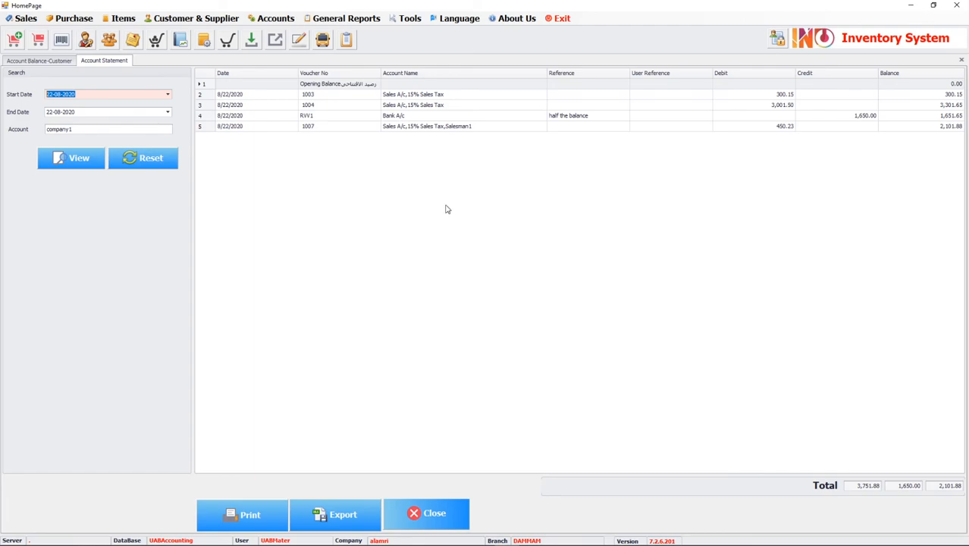
left_click(55, 62)
double_click(503, 127)
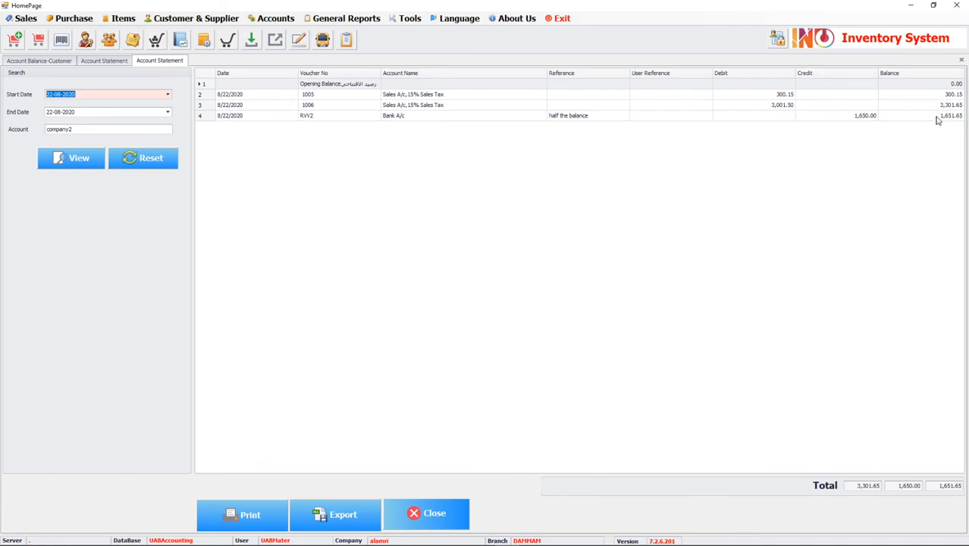
left_click(131, 64)
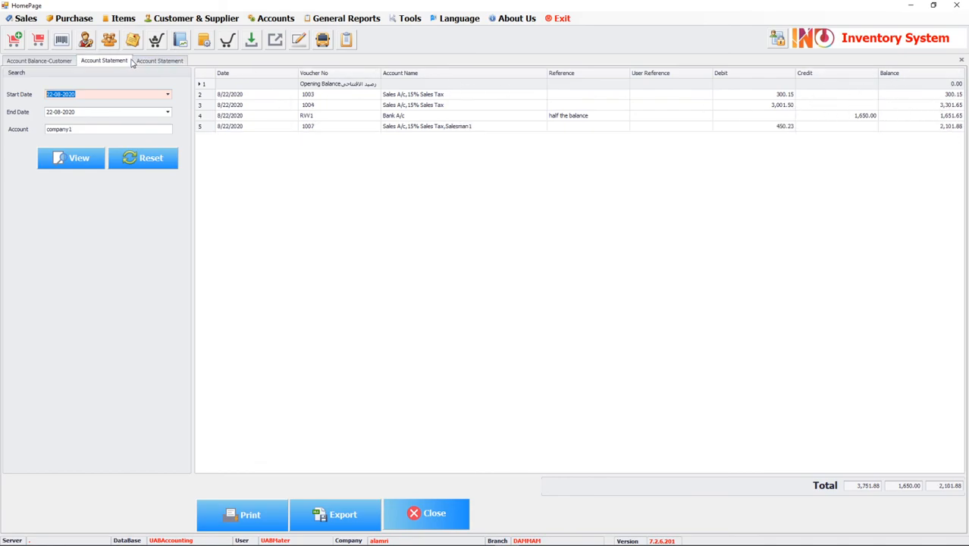
left_click(38, 61)
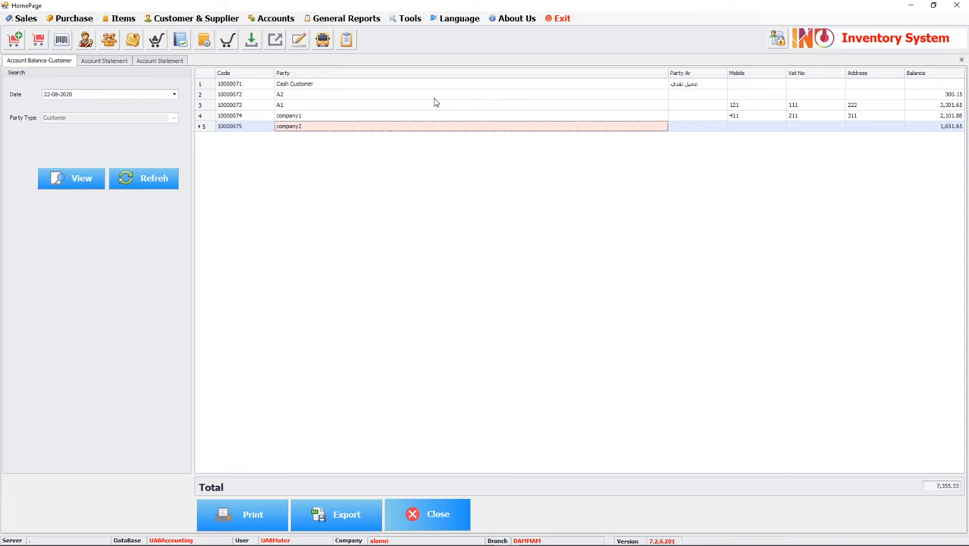
Open the customer aging report to examine the outstanding balances by age
left_click(223, 22)
mouse_move(218, 82)
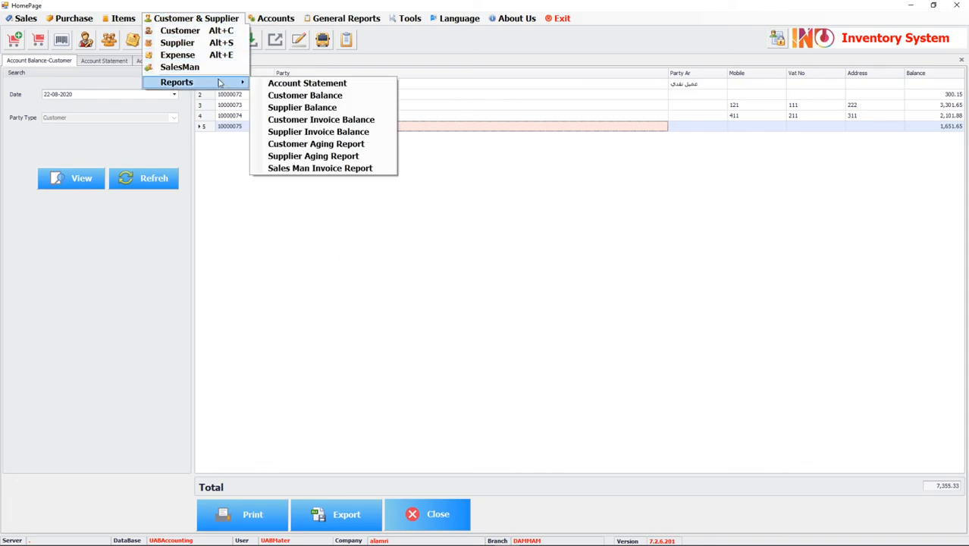
left_click(335, 144)
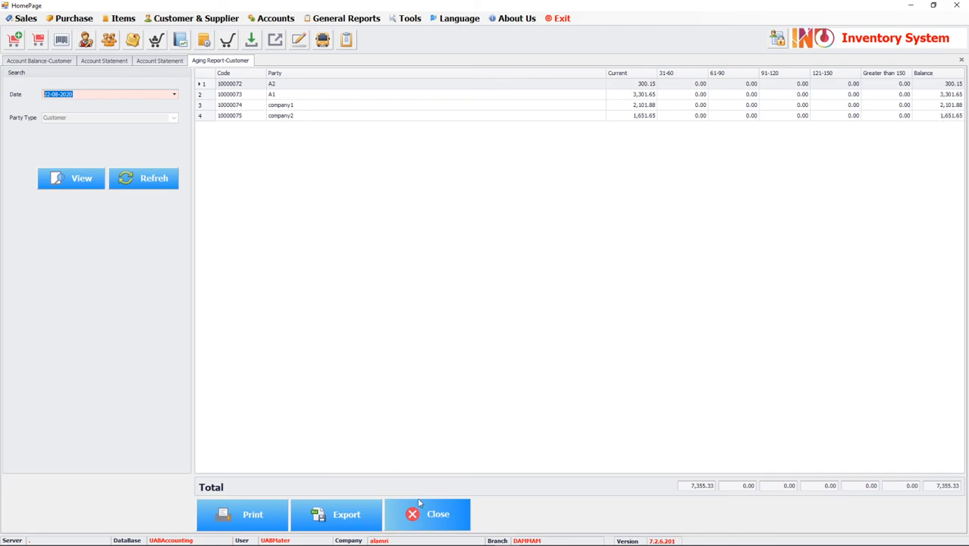
left_click(182, 19)
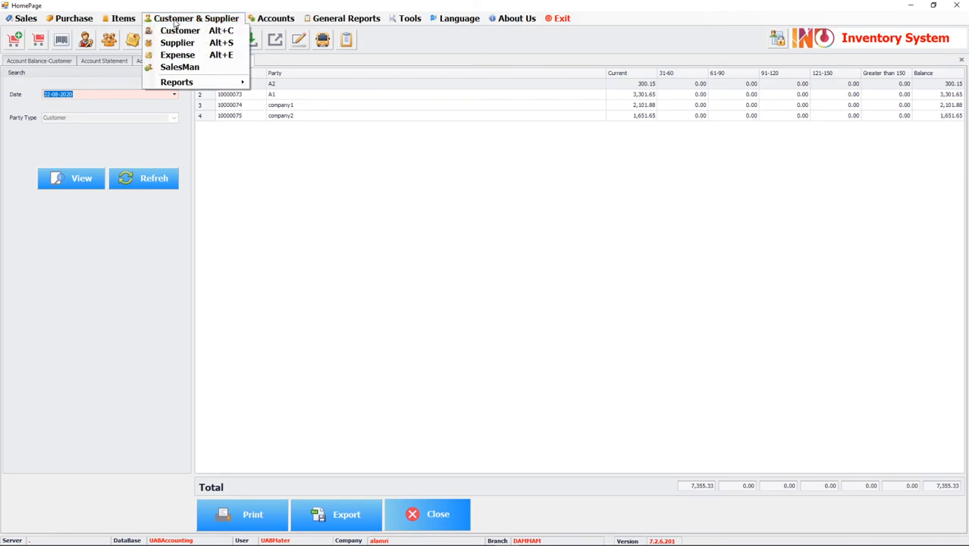
mouse_move(228, 82)
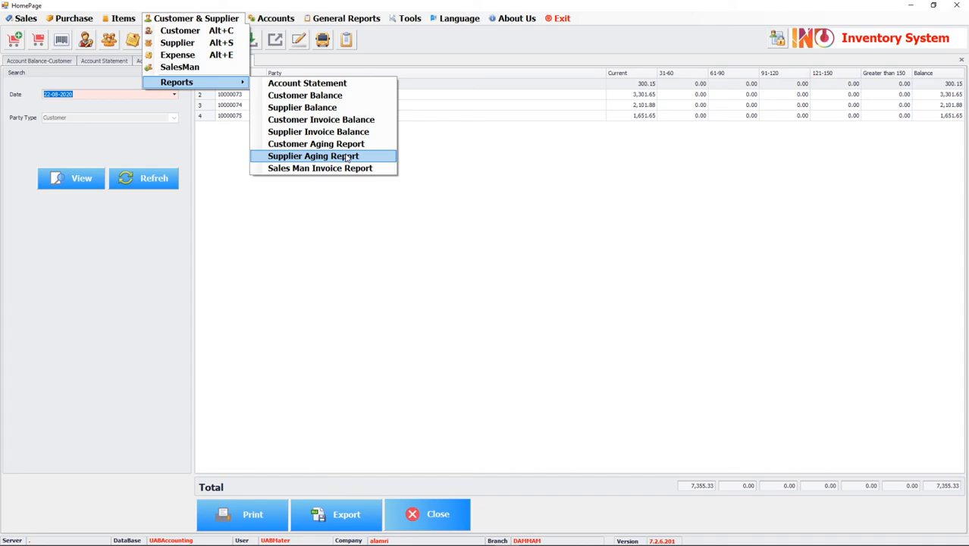
left_click(388, 150)
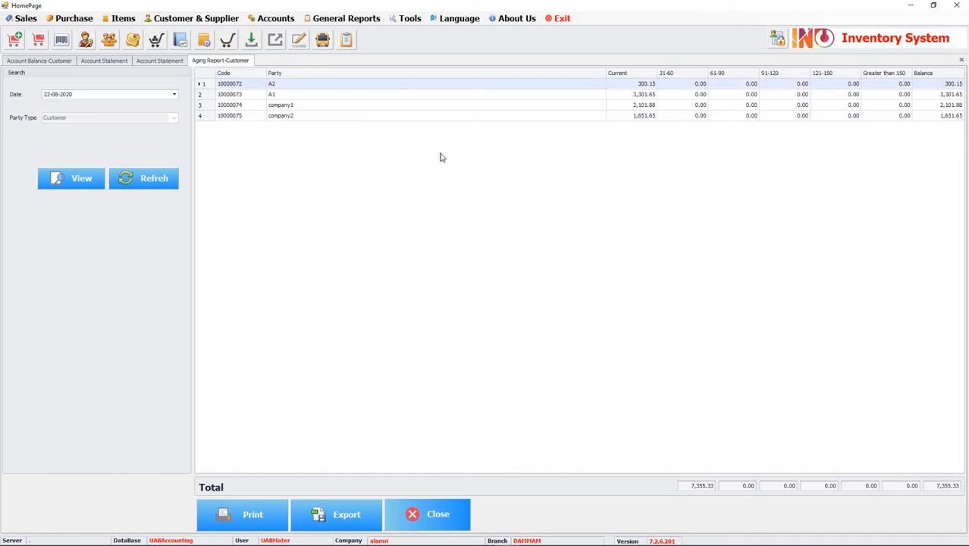